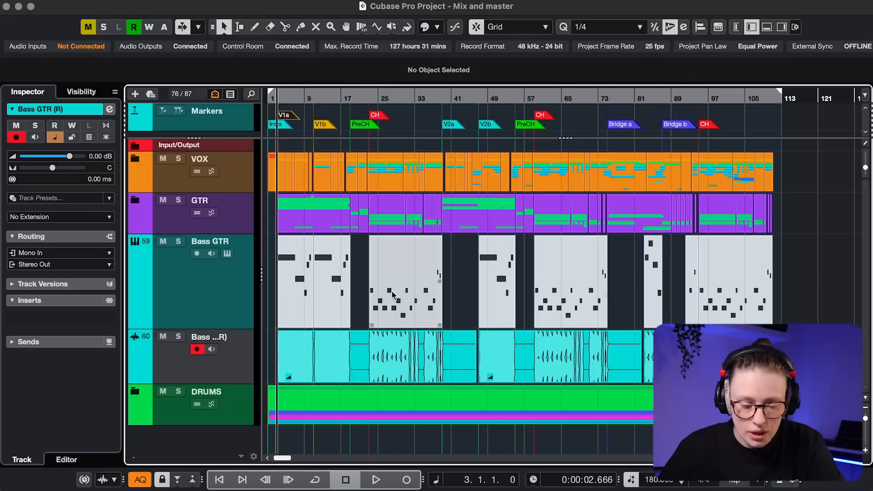
# Step: Disable the Bass GTR MIDI track and hide it from the track list
pyautogui.rightClick(203, 288)
pyautogui.click(255, 376)
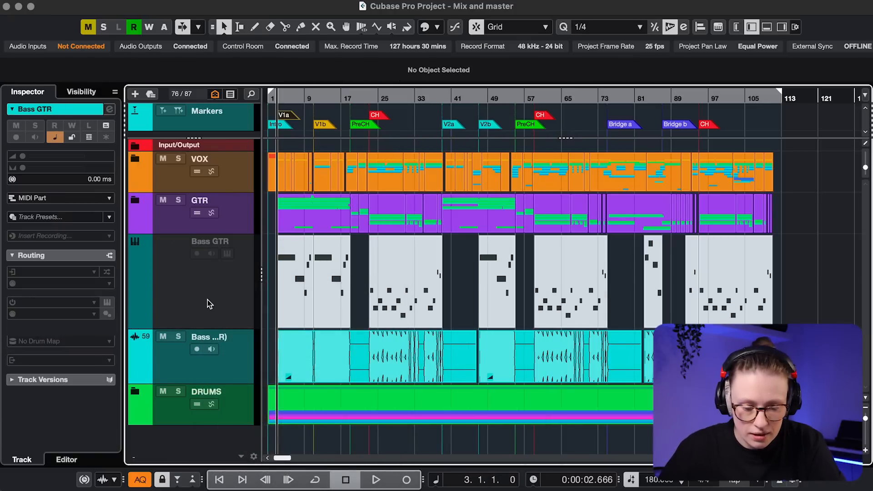
pyautogui.rightClick(207, 303)
pyautogui.click(230, 364)
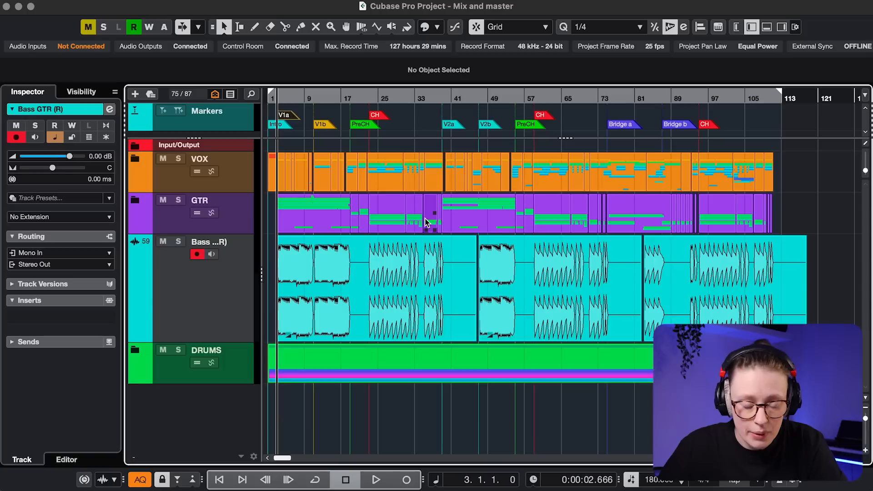
# Step: Solo the rendered Bass GTR (R) audio track and audition it, jumping to the first chorus at bar 23
pyautogui.press('s')
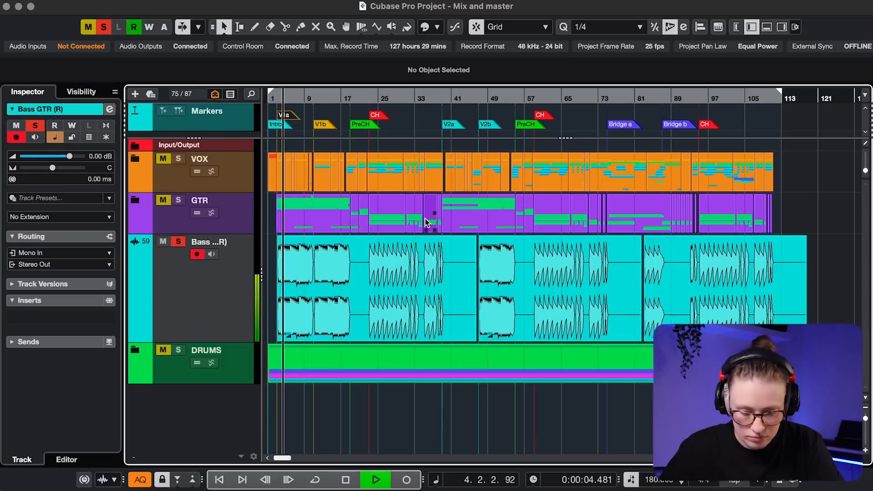
pyautogui.click(369, 95)
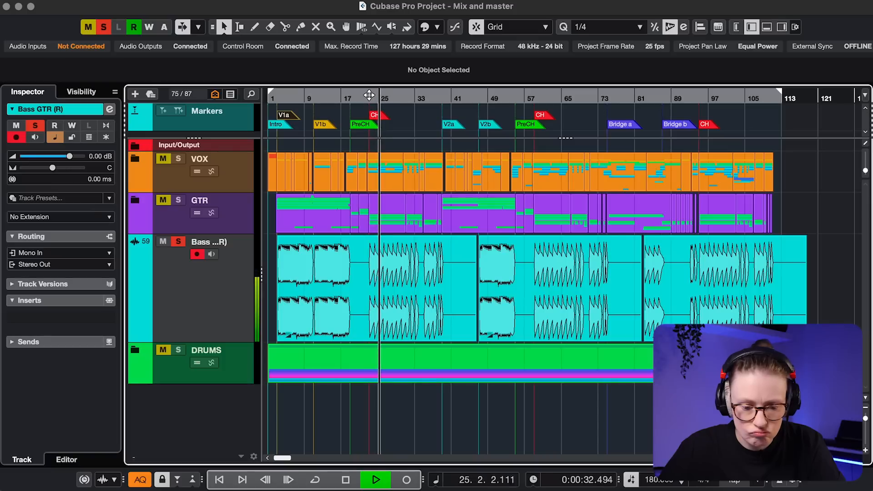
pyautogui.press('space')
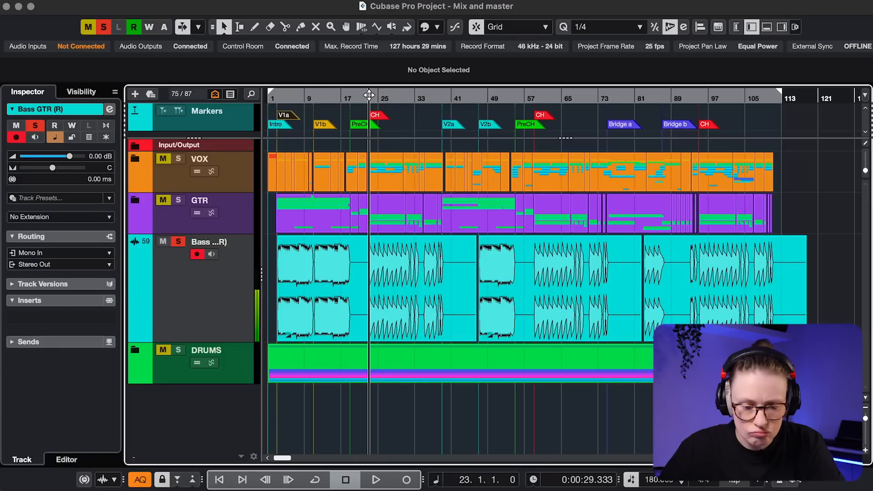
# Step: Expand the DRUMS folder and the Groove Agent SE folder to inspect the instrument's tracks
pyautogui.click(228, 358)
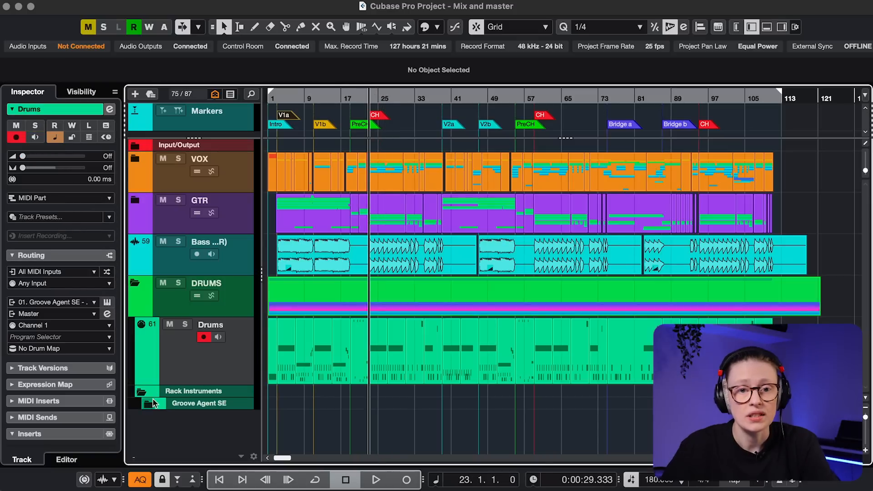
pyautogui.click(153, 402)
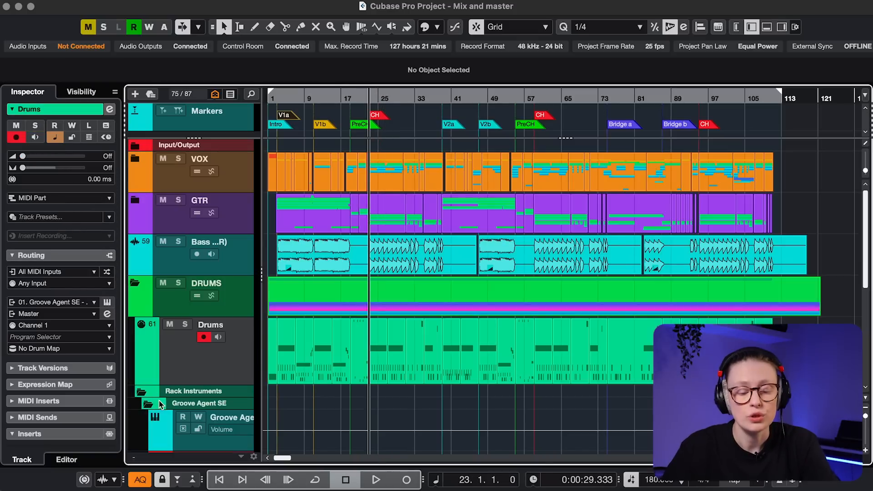
pyautogui.scroll(-6, 170, 393)
pyautogui.scroll(-1, 170, 393)
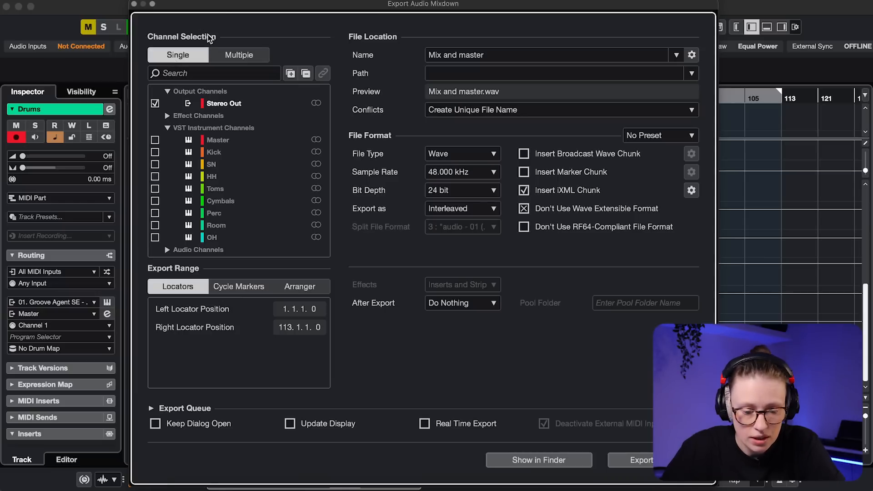
# Step: Set the audio mixdown to export multiple channels, including Kick, SN, HH, Toms, Cymbals, Perc, Room and OH, and open the Export as options
pyautogui.click(242, 59)
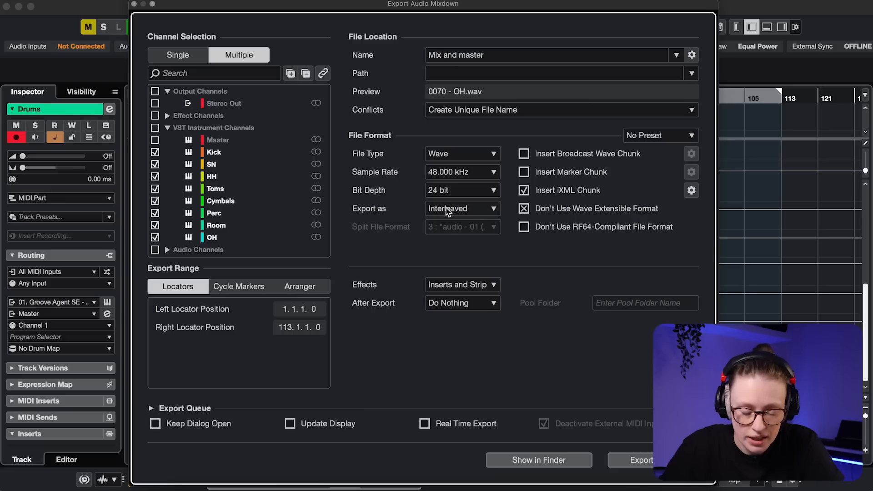
pyautogui.click(448, 209)
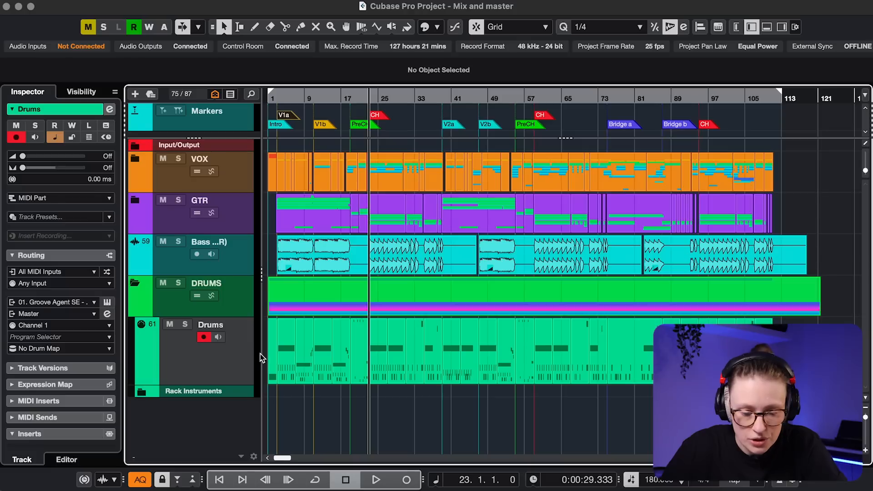
# Step: Mute all MIDI parts on the Drums track
pyautogui.click(270, 361)
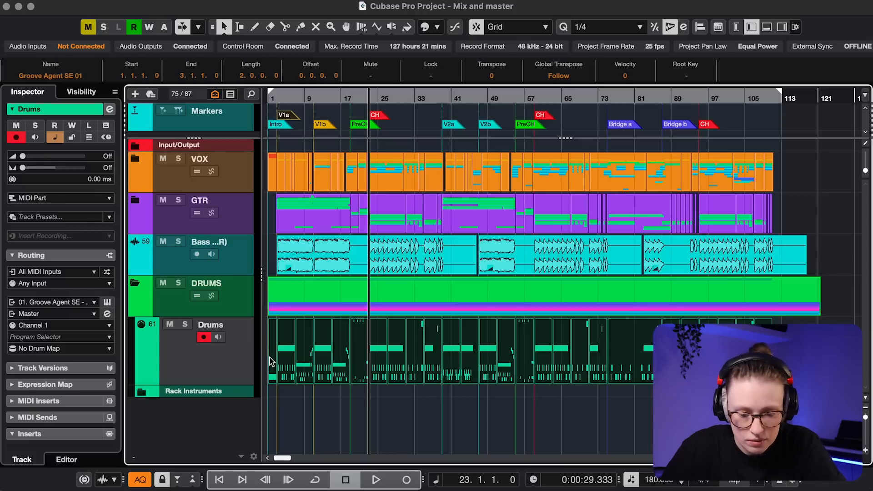
pyautogui.hotkey('shift', 'm')
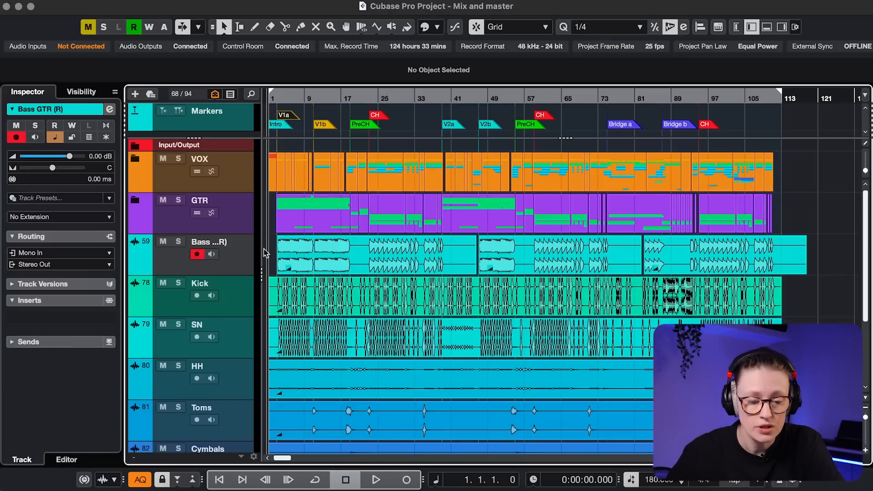
# Step: Add one folder track named DRUMS below the Bass GTR (R) audio track
pyautogui.rightClick(247, 257)
pyautogui.moveTo(249, 259)
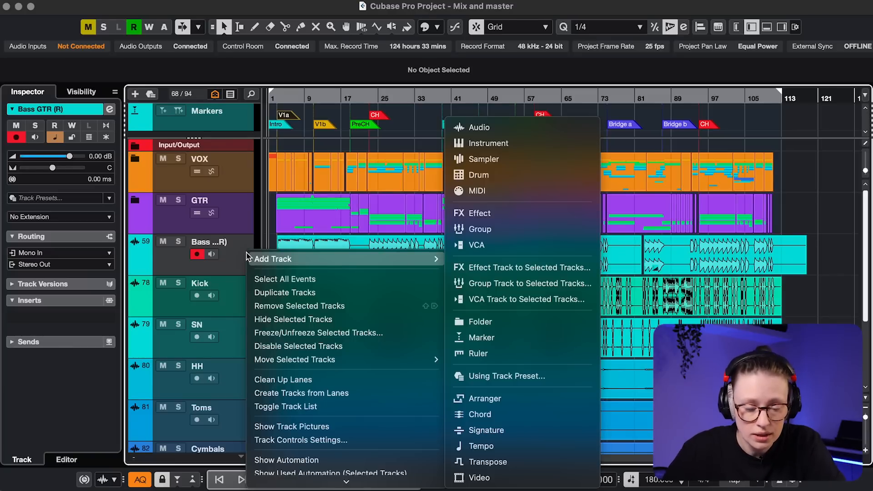
pyautogui.click(451, 321)
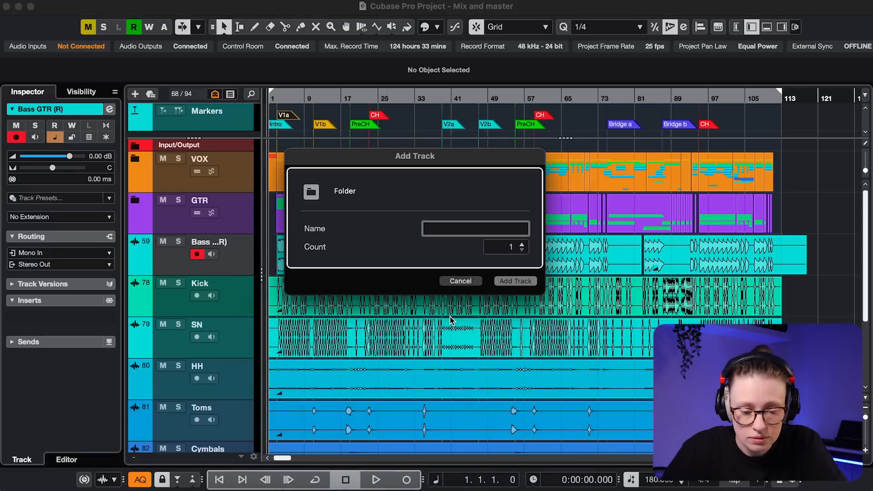
pyautogui.click(525, 281)
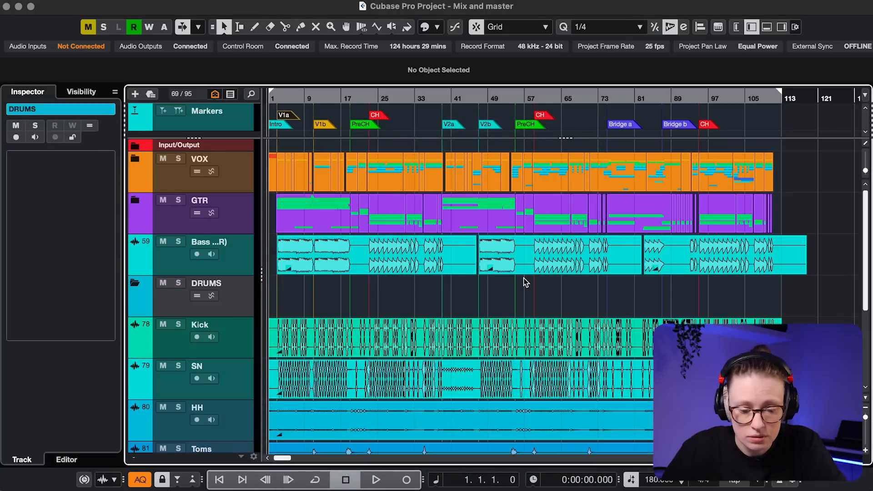
# Step: Move all rendered drum tracks, from Kick down to the last one, into the DRUMS folder and collapse the folder
pyautogui.click(241, 336)
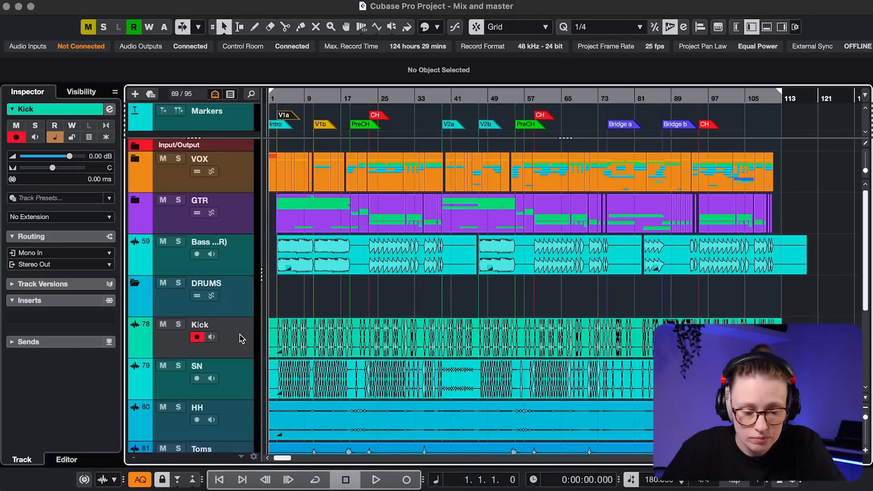
pyautogui.scroll(-4, 241, 337)
pyautogui.keyDown('shift'); pyautogui.click(236, 424); pyautogui.keyUp('shift')
pyautogui.scroll(3, 236, 425)
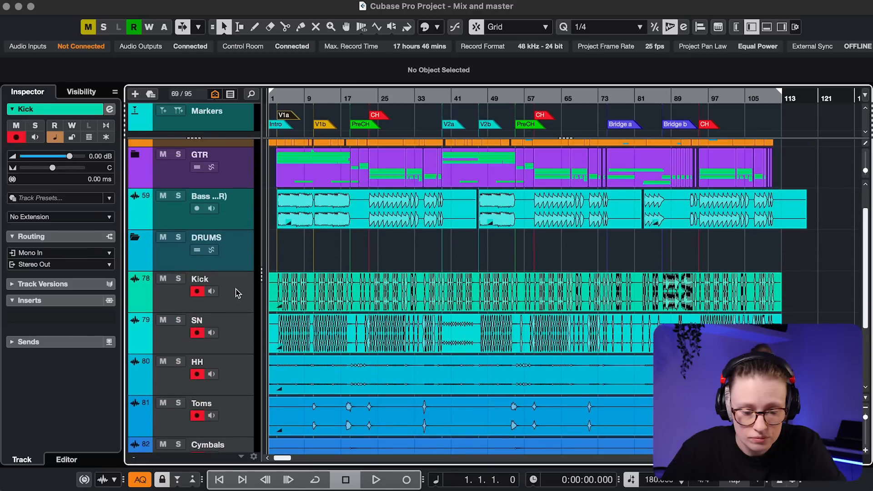
pyautogui.moveTo(210, 260); pyautogui.dragTo(202, 257)
pyautogui.click(133, 238)
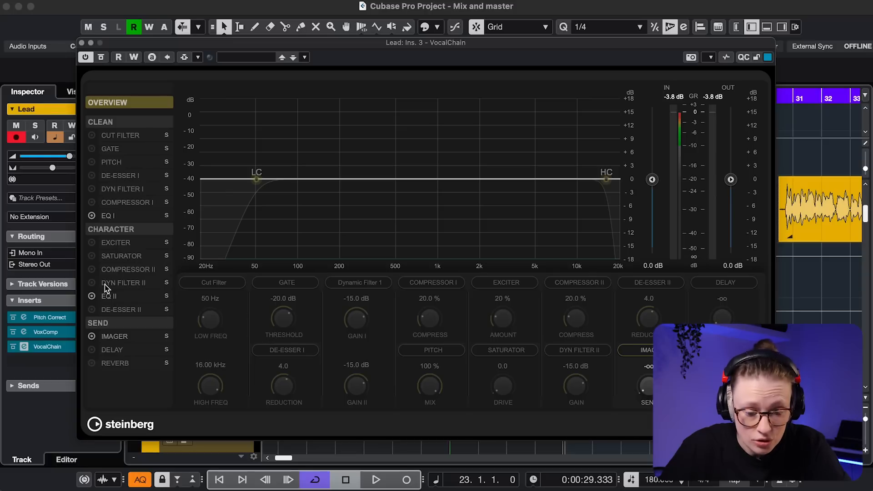
# Step: Load the Female Warm Plate preset in the Lead track's VocalChain insert and open its Pitch module
pyautogui.click(250, 56)
pyautogui.scroll(-2, 293, 246)
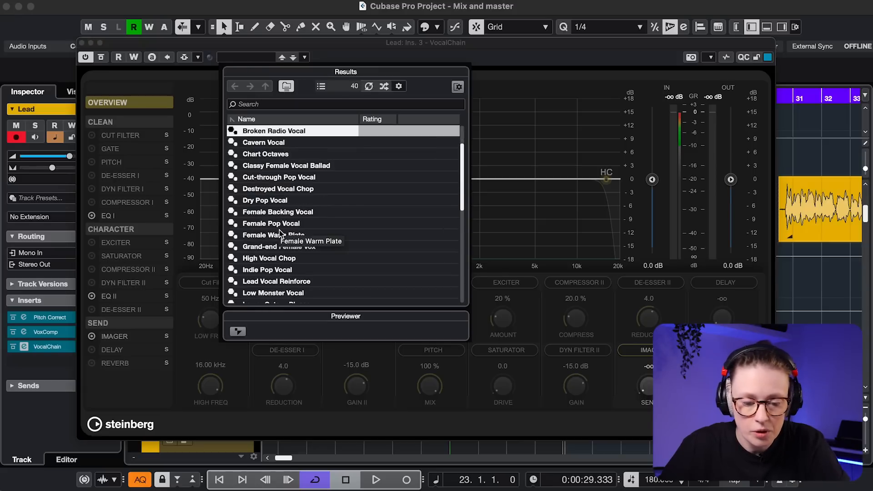
pyautogui.doubleClick(280, 234)
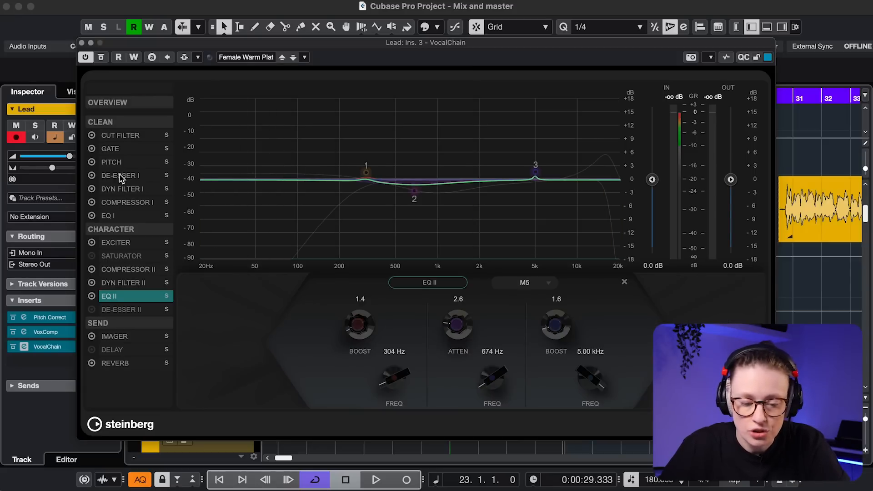
pyautogui.click(118, 163)
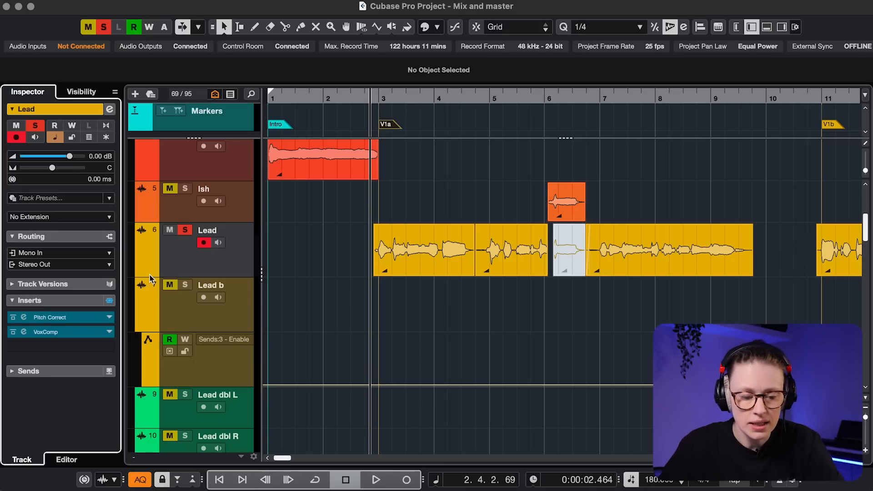
# Step: Insert a DeEsser before VoxComp on the Lead track and raise its lower filter frequency above 4.50 kHz
pyautogui.click(71, 335)
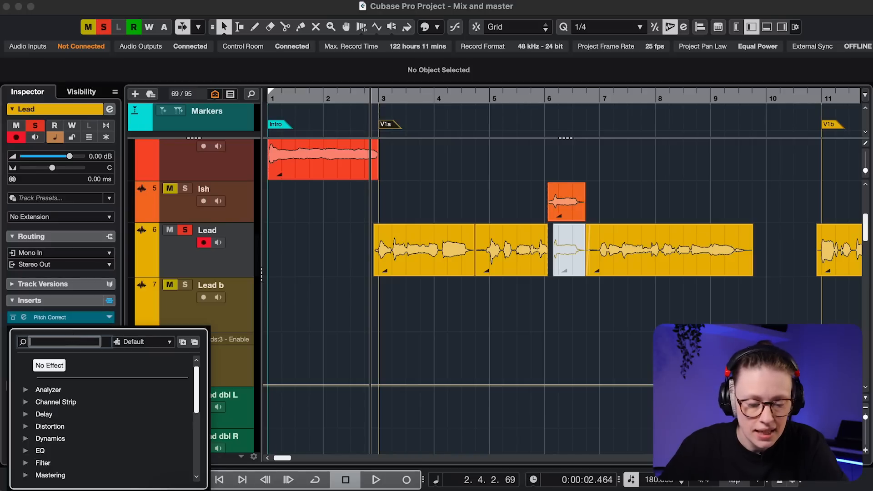
pyautogui.write('dee')
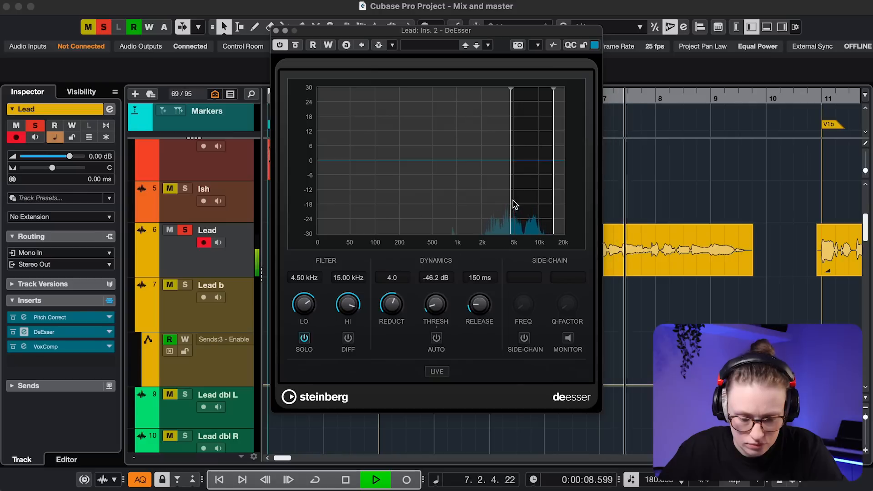
pyautogui.moveTo(511, 200); pyautogui.dragTo(518, 199)
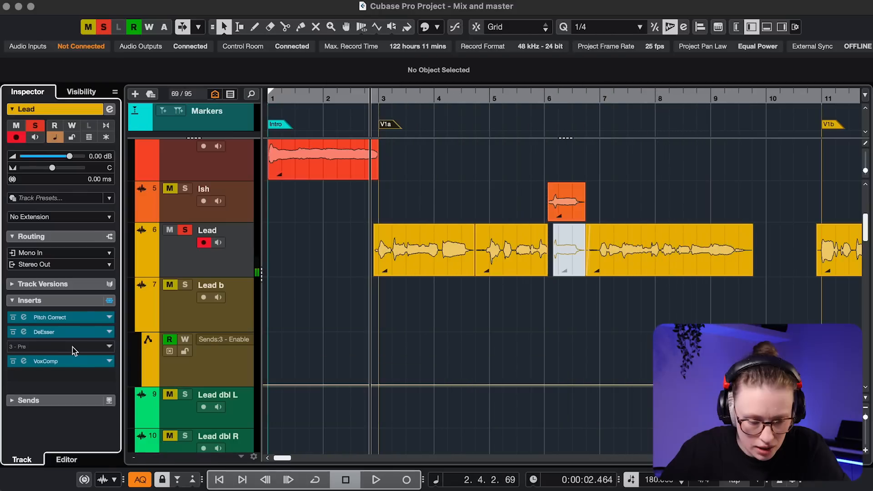
# Step: Add the Frequency equaliser to the Lead track's empty insert slot between DeEsser and VoxComp
pyautogui.click(74, 350)
pyautogui.write('fre')
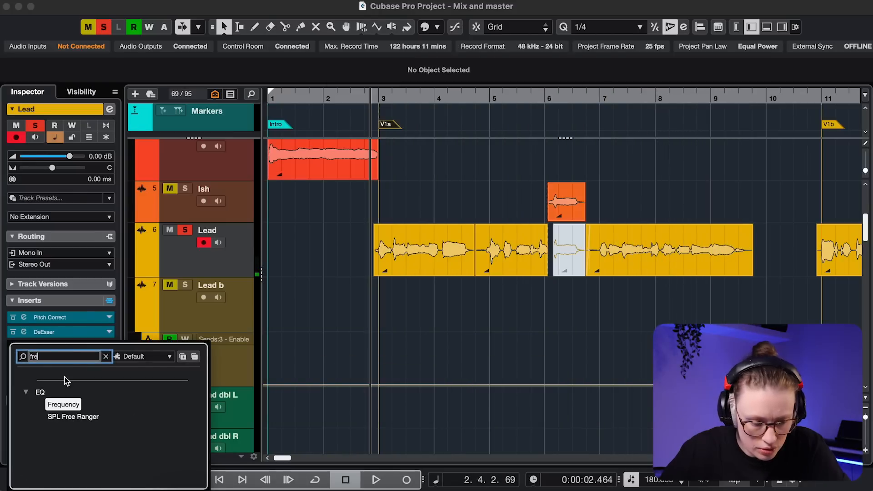
pyautogui.click(63, 404)
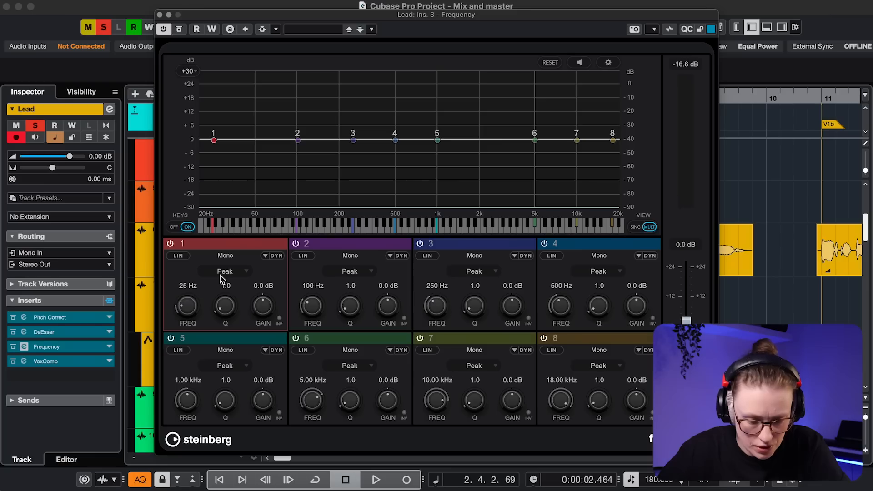
# Step: Change the filter type of Frequency band 1 and move its point up to between 100 and 200 Hz during playback
pyautogui.click(231, 272)
pyautogui.click(231, 241)
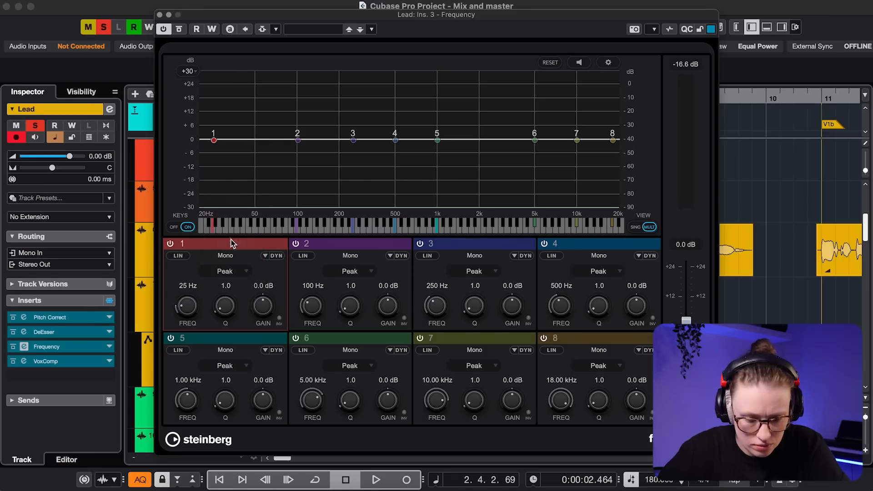
pyautogui.press('space')
pyautogui.moveTo(222, 149); pyautogui.dragTo(320, 133)
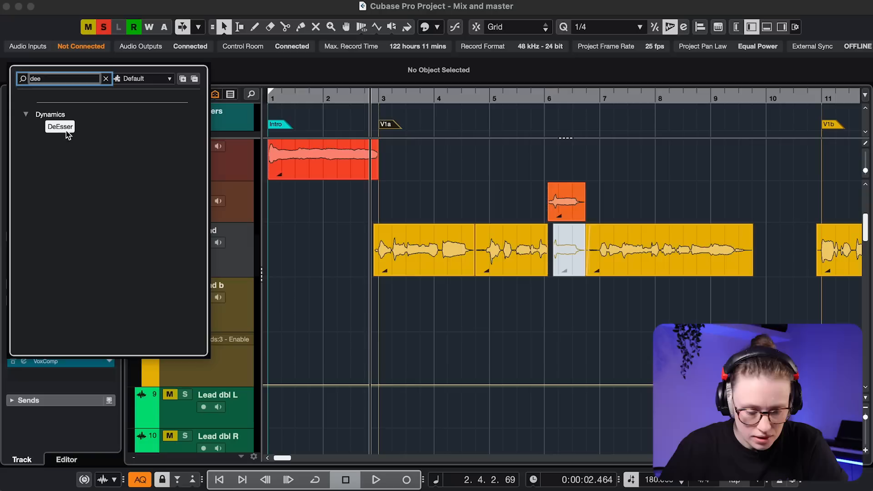
# Step: Insert a second DeEsser after VoxComp on the Lead track
pyautogui.click(62, 126)
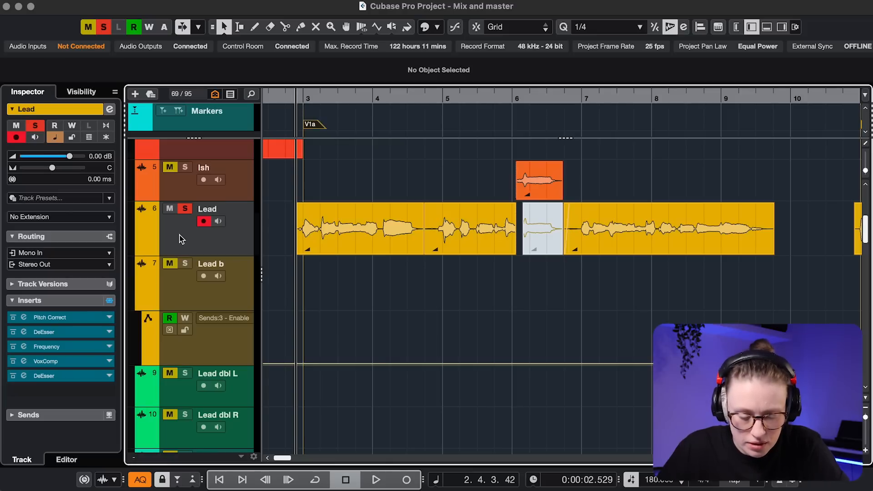
# Step: Add a stereo effect track for the selected Lead track, using REVelation and the name Lead VERB
pyautogui.rightClick(181, 239)
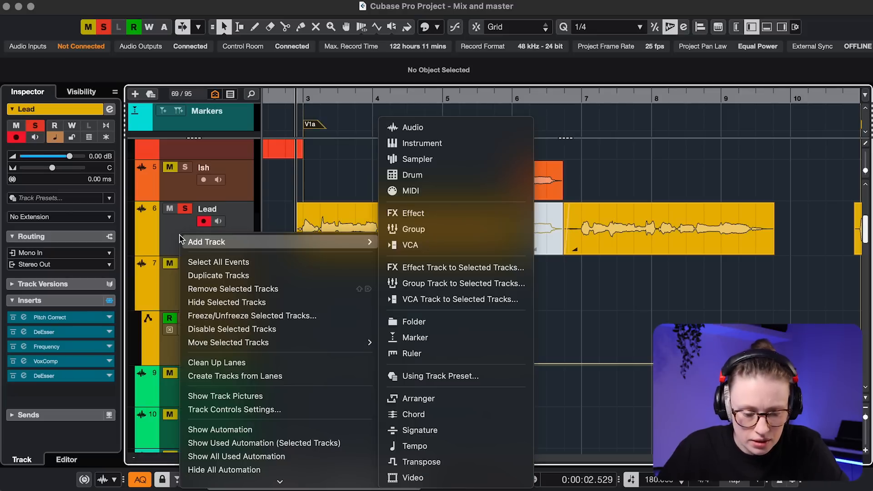
pyautogui.click(390, 267)
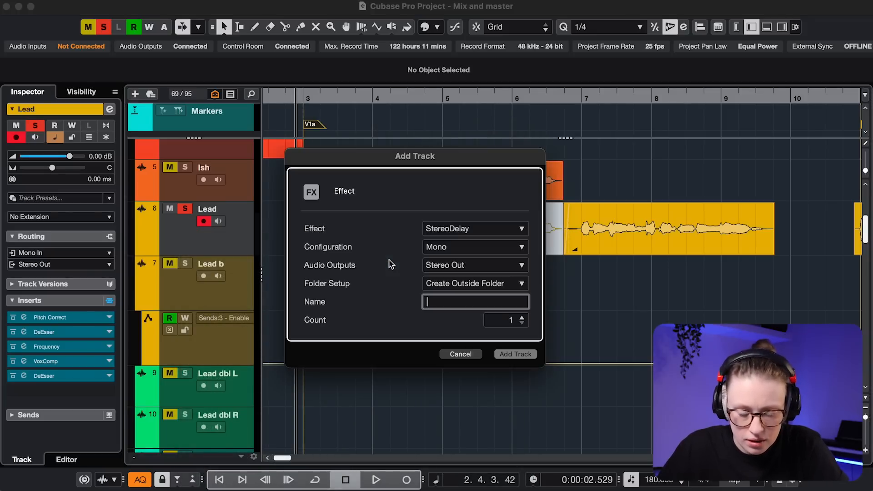
pyautogui.click(440, 247)
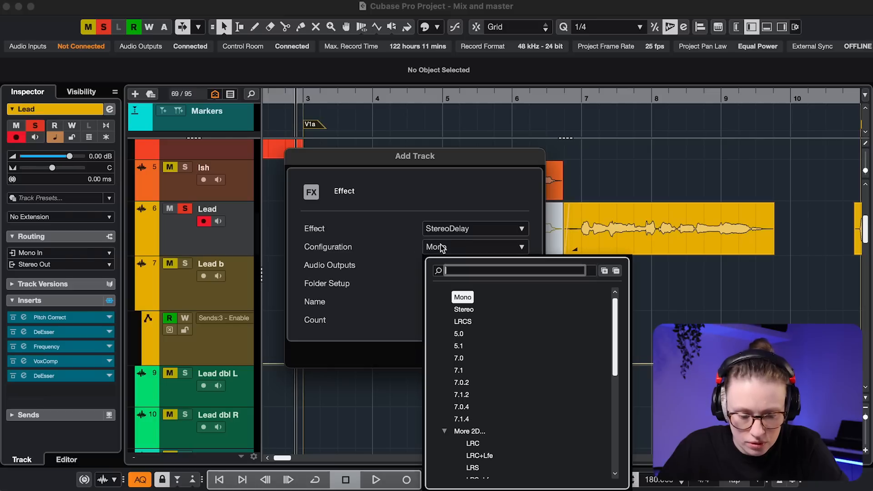
pyautogui.click(462, 313)
pyautogui.click(453, 229)
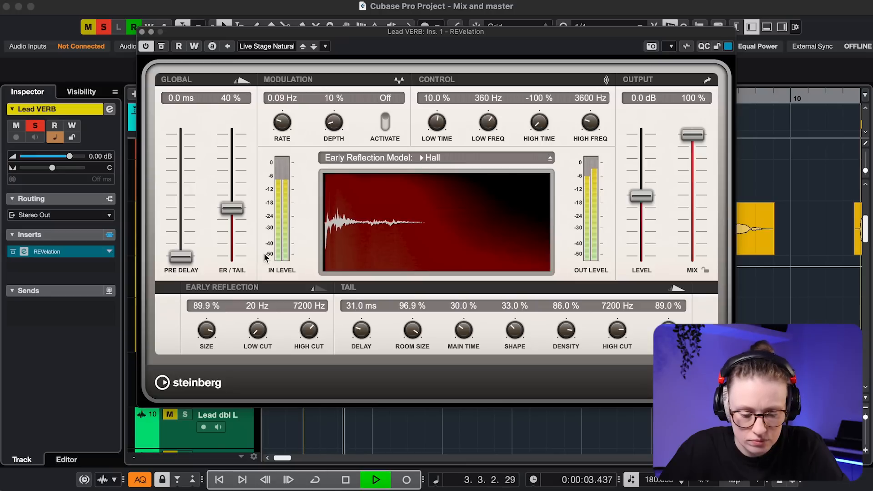
# Step: Close the REVelation window and set the Lead track's send level to Lead VERB to -16.4 during playback
pyautogui.click(141, 32)
pyautogui.click(180, 228)
pyautogui.moveTo(108, 419); pyautogui.dragTo(76, 415)
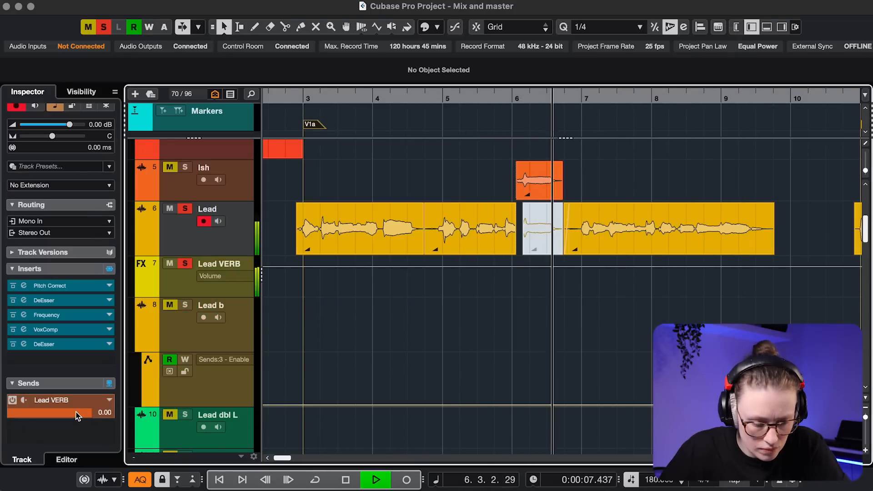
pyautogui.scroll(-4, 76, 415)
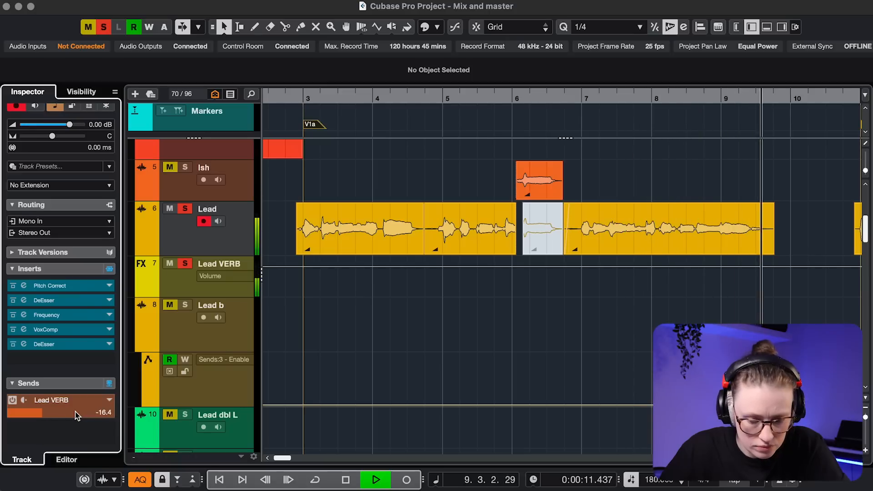
# Step: Lower the Lead track's send level to Lead VERB to -19.3 during playback and stop playback
pyautogui.scroll(-4, 76, 415)
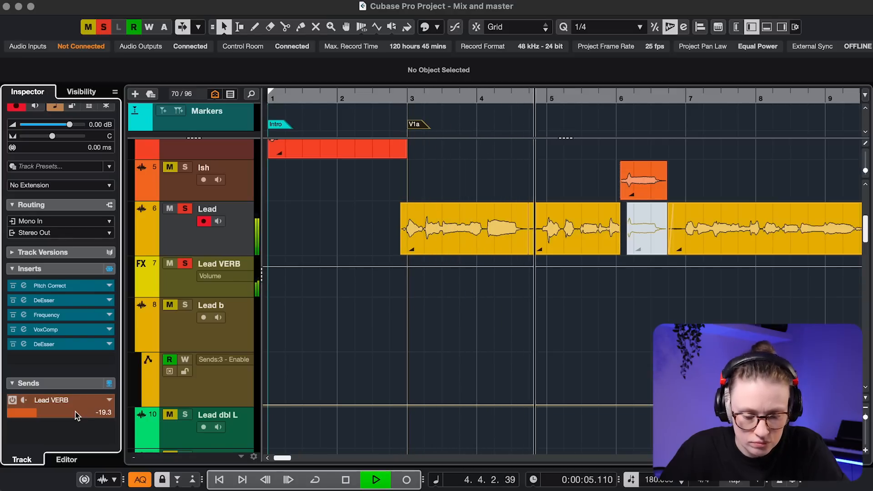
pyautogui.press('space')
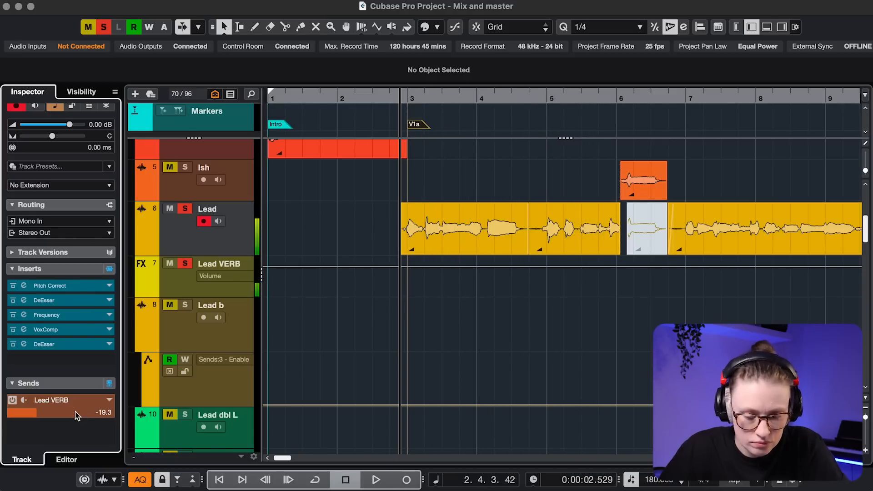
# Step: Add an effect track for the selected Lead track, using MonoDelay and the name Lead DLY
pyautogui.rightClick(179, 242)
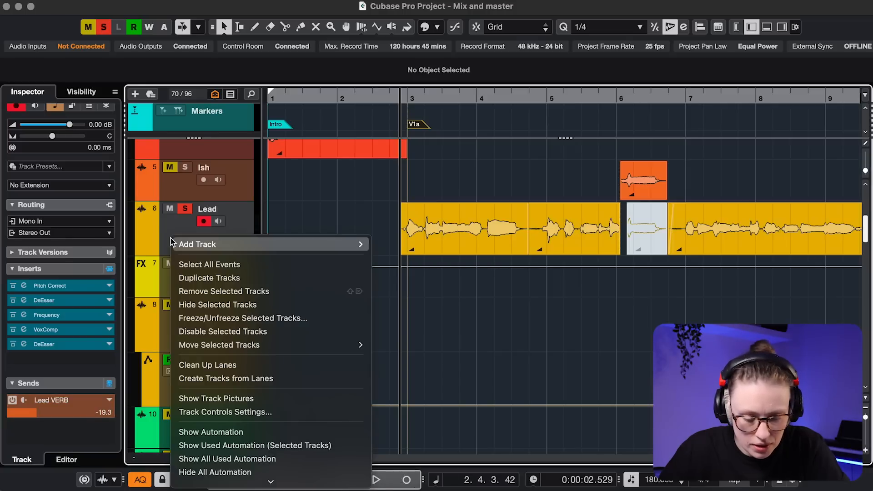
pyautogui.moveTo(180, 243)
pyautogui.click(386, 268)
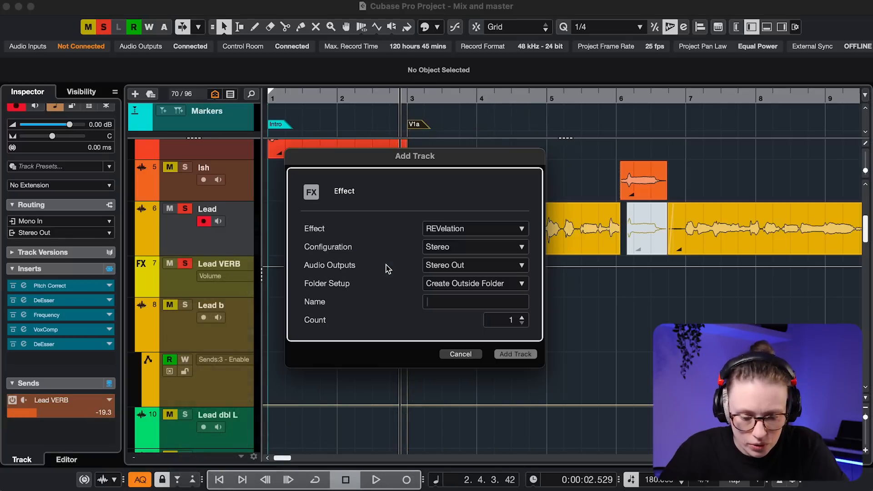
pyautogui.click(435, 234)
pyautogui.write('mono')
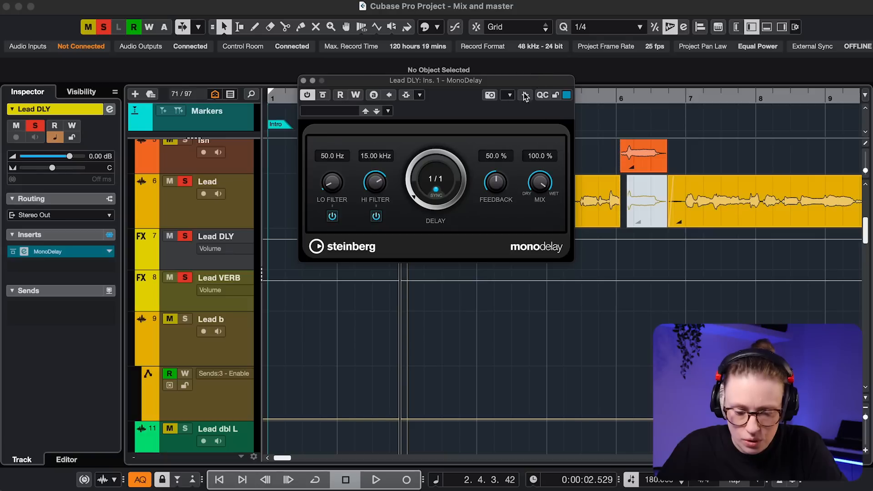
# Step: Set the Lead track's send level to Lead DLY to -16.8 during playback
pyautogui.click(214, 218)
pyautogui.press('space')
pyautogui.scroll(-5, 53, 415)
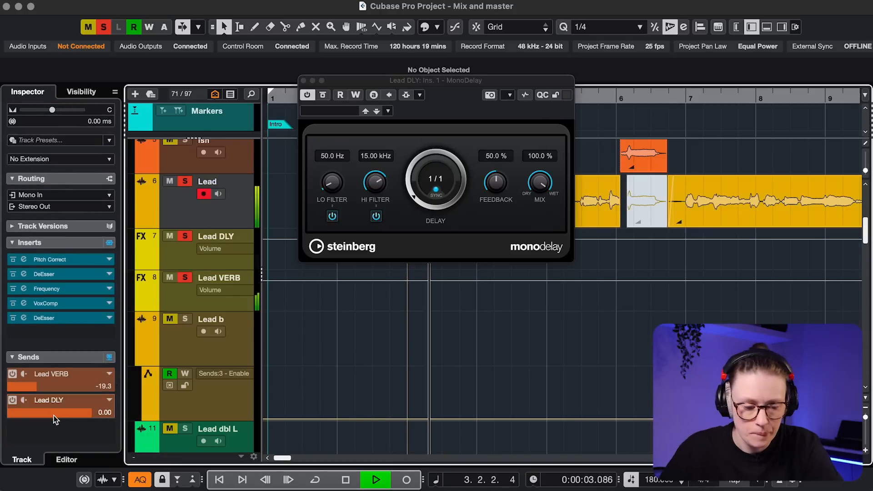
pyautogui.scroll(-10, 53, 415)
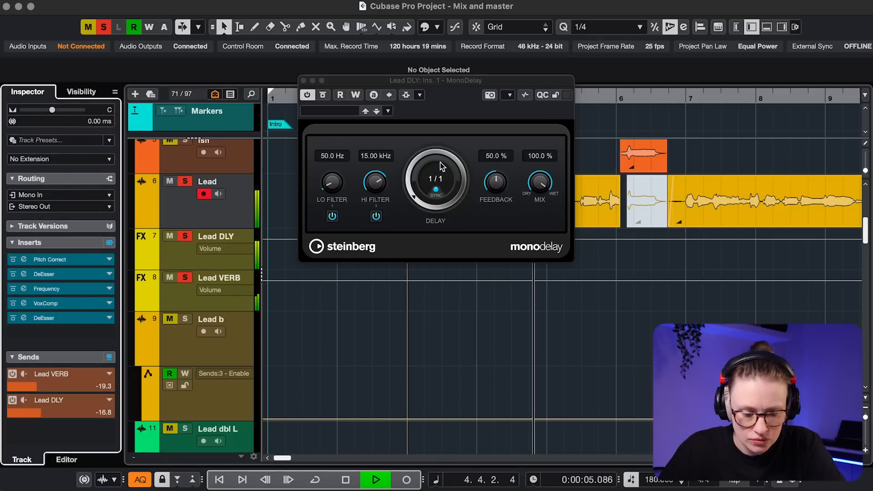
# Step: Set the MonoDelay's delay time to 1/4 and its feedback to 28%
pyautogui.click(431, 175)
pyautogui.click(434, 178)
pyautogui.click(445, 222)
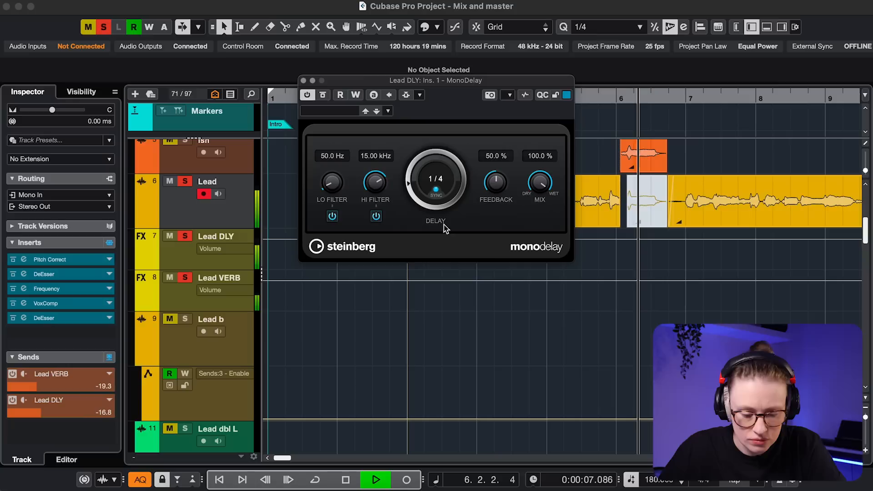
pyautogui.moveTo(496, 183); pyautogui.dragTo(496, 210)
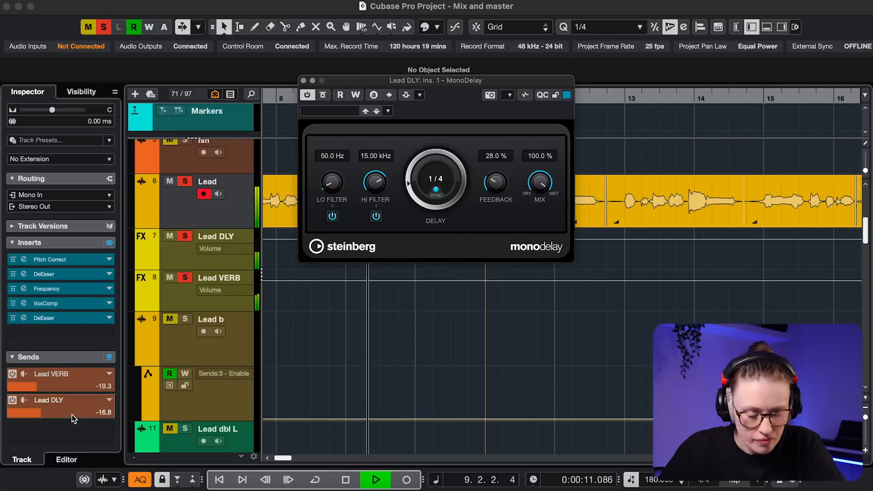
# Step: Lower the Lead track's send level to Lead DLY to -22.6, turn off the Lead solo and stop playback
pyautogui.moveTo(72, 418); pyautogui.dragTo(64, 419)
pyautogui.click(186, 182)
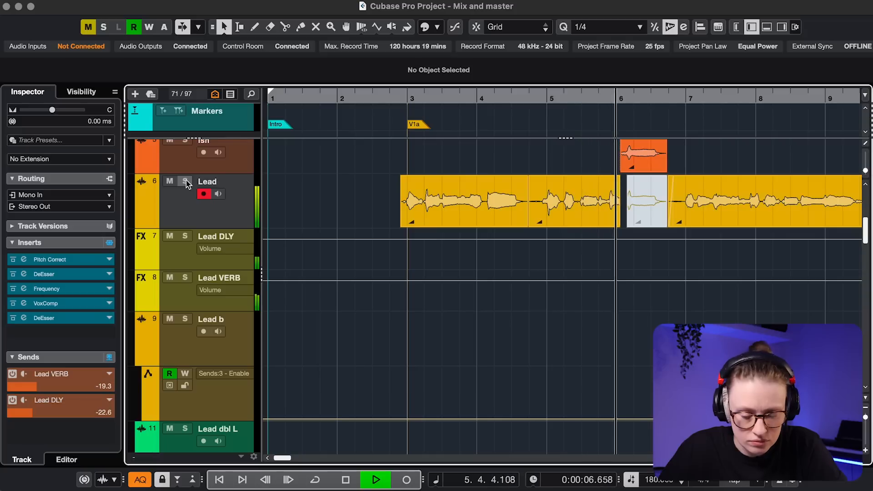
pyautogui.press('space')
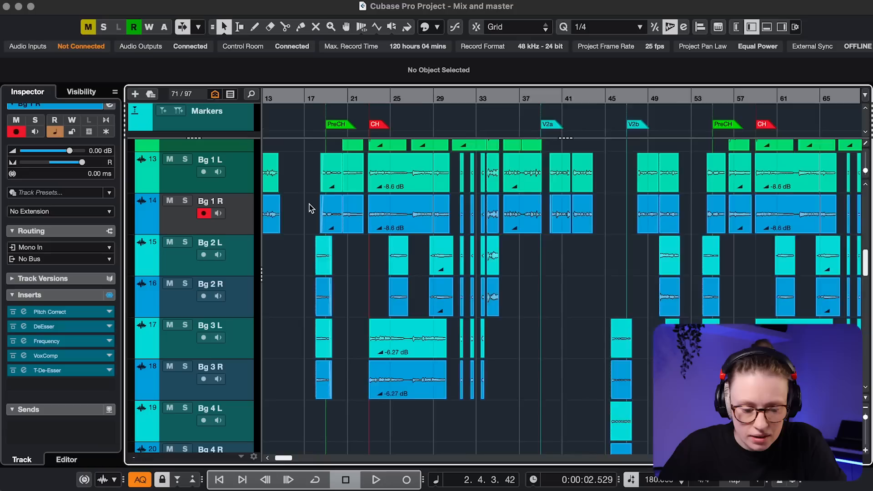
# Step: Examine the background vocal clips around bars 31 to 34 and reduce the track heights
pyautogui.scroll(5, 311, 208)
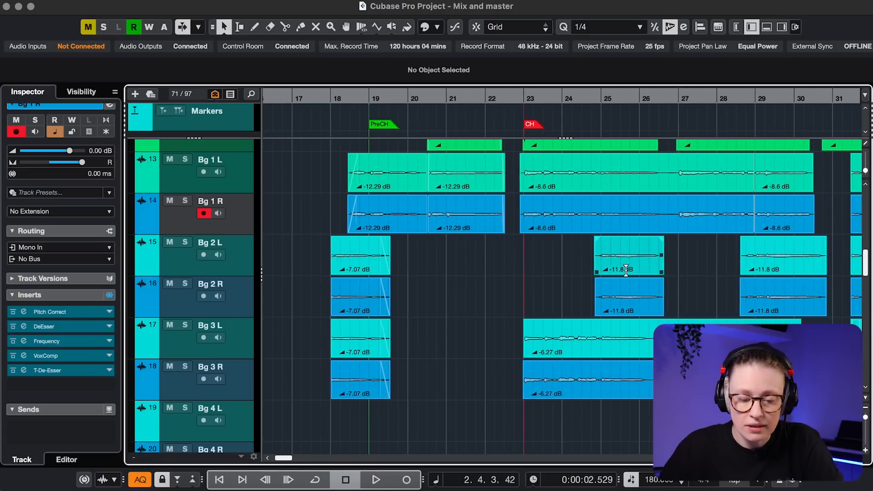
pyautogui.hscroll(10, 626, 271)
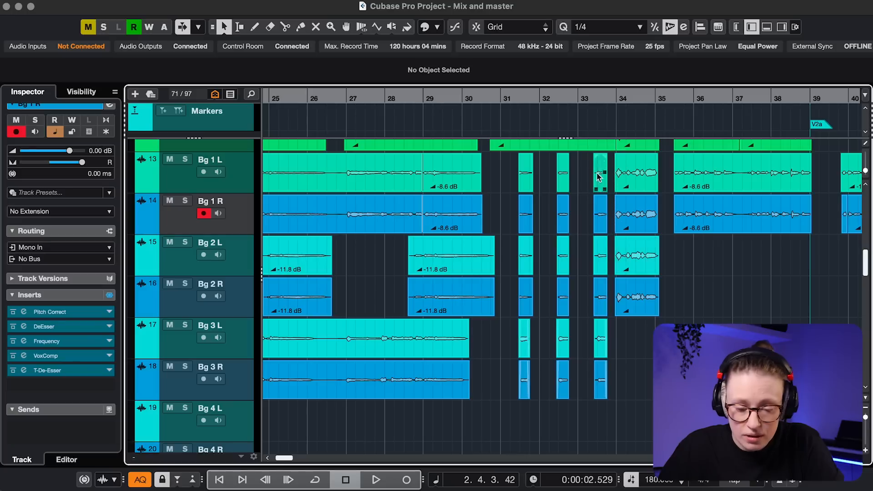
pyautogui.scroll(5, 578, 222)
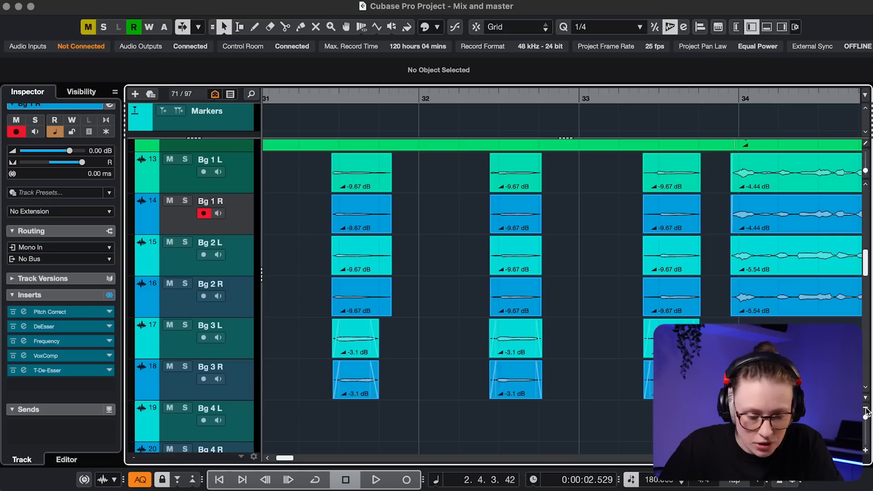
pyautogui.click(866, 409)
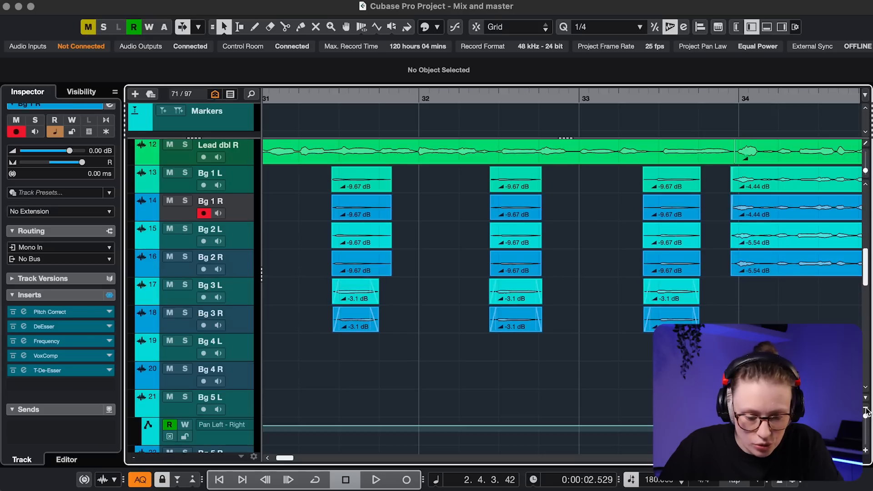
pyautogui.click(866, 411)
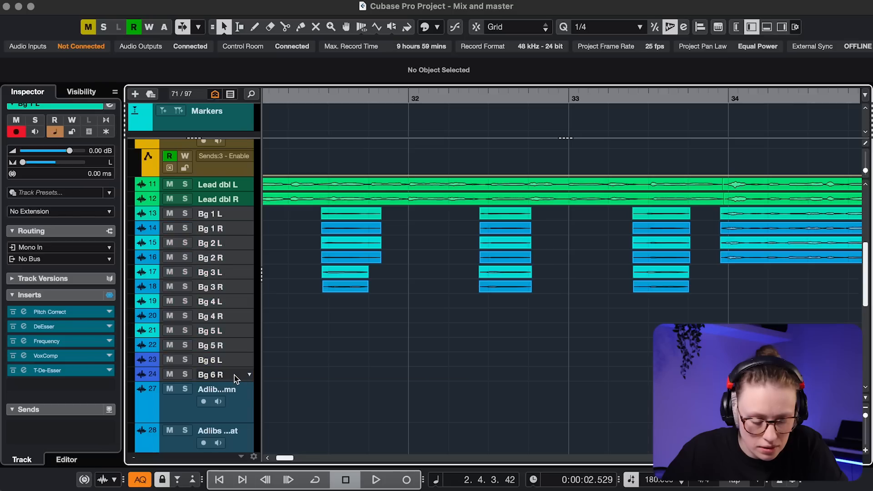
# Step: Add a group track named BG for the selected tracks Bg 1 L to Bg 6 R and increase its height
pyautogui.rightClick(234, 375)
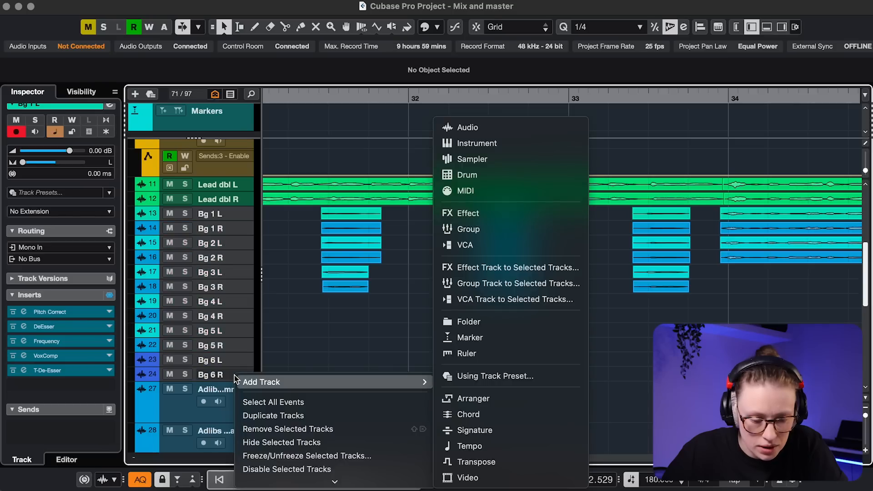
pyautogui.click(471, 287)
pyautogui.write('BG')
pyautogui.press('Return')
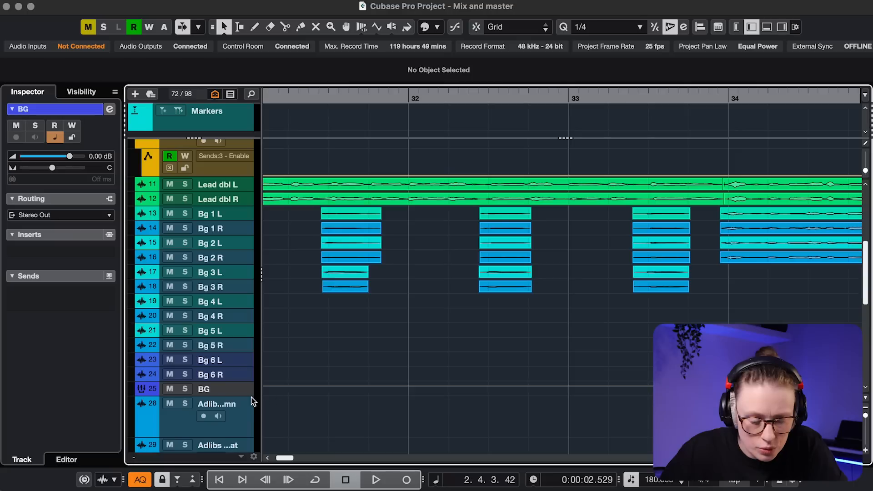
pyautogui.moveTo(245, 395); pyautogui.dragTo(246, 430)
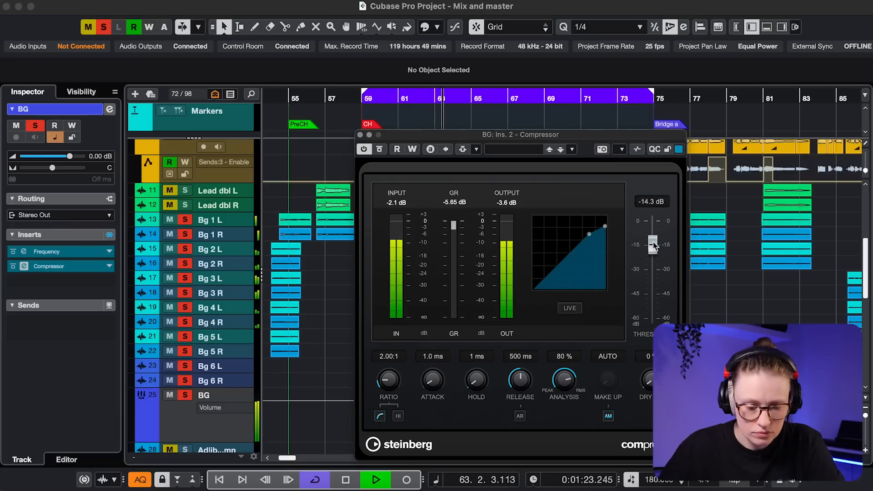
# Step: Fine-tune the threshold of the BG group's Compressor and set BG's send level to BG VERB to -18.2 during looped playback
pyautogui.moveTo(653, 241); pyautogui.dragTo(653, 240)
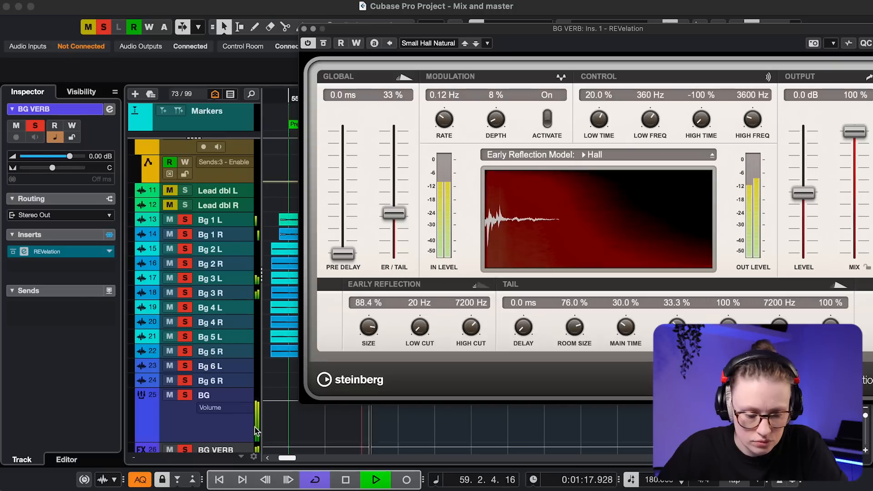
pyautogui.click(184, 428)
pyautogui.scroll(-12, 59, 336)
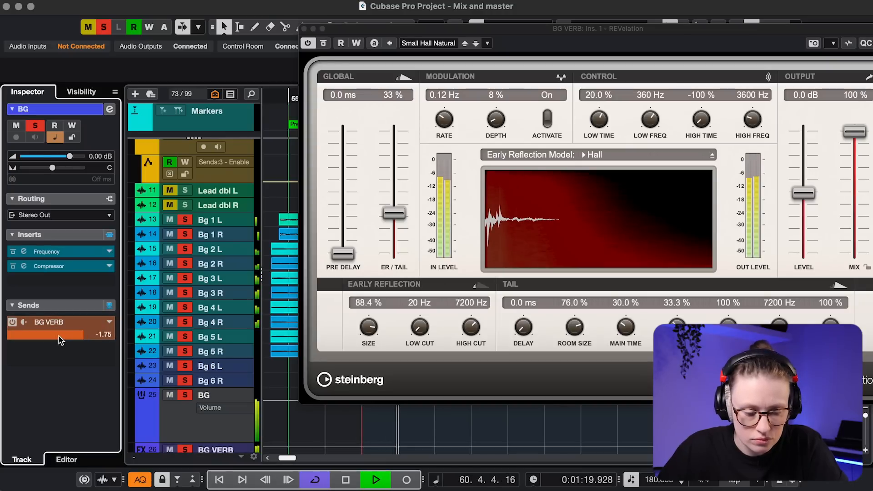
pyautogui.scroll(-2, 58, 336)
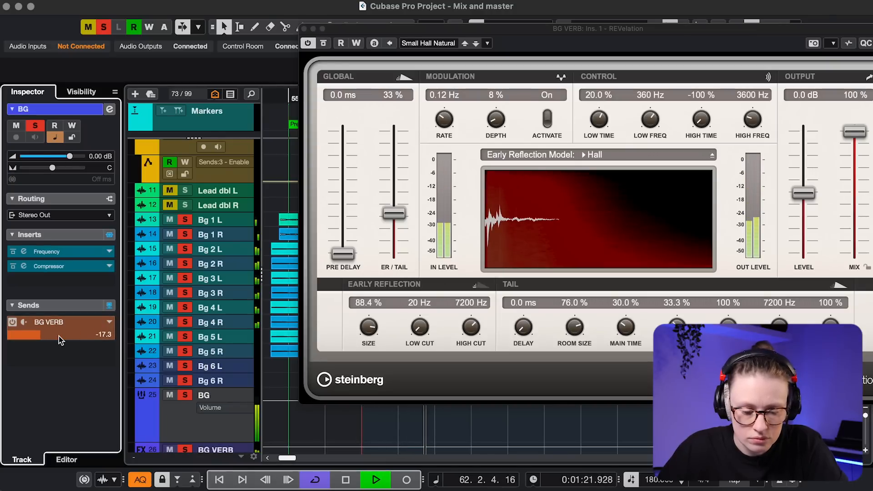
pyautogui.scroll(1, 59, 336)
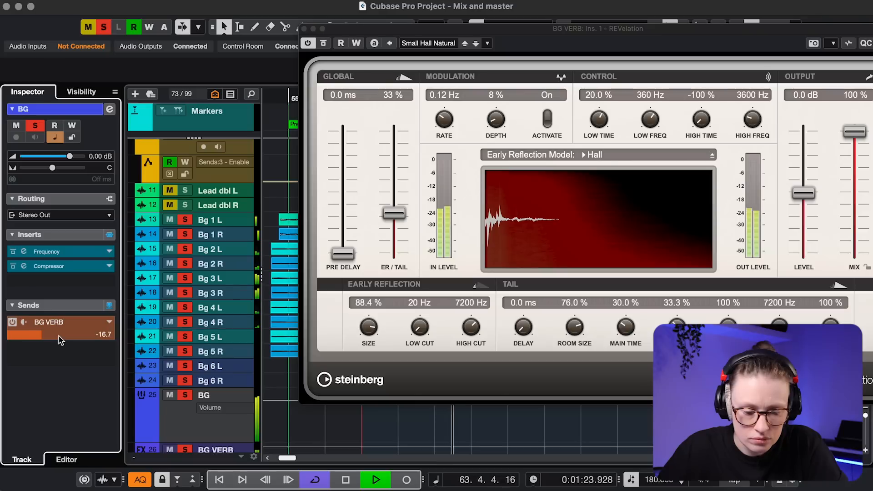
pyautogui.scroll(1, 59, 337)
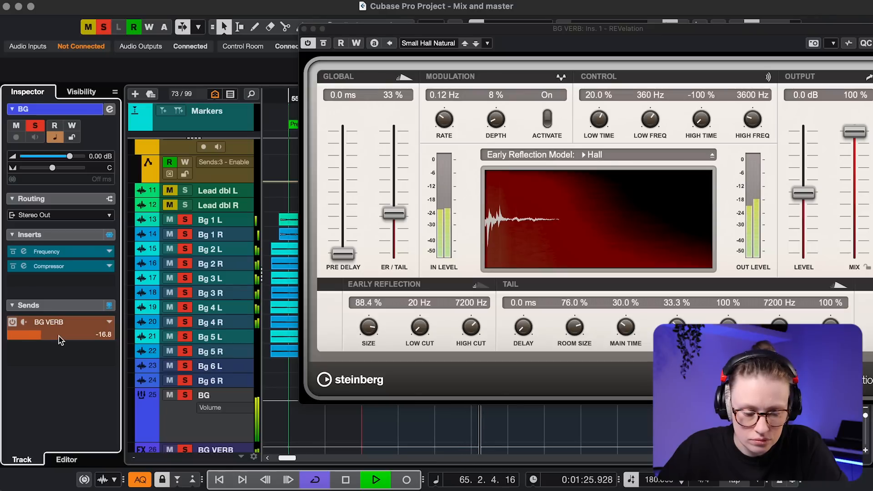
pyautogui.scroll(-1, 58, 336)
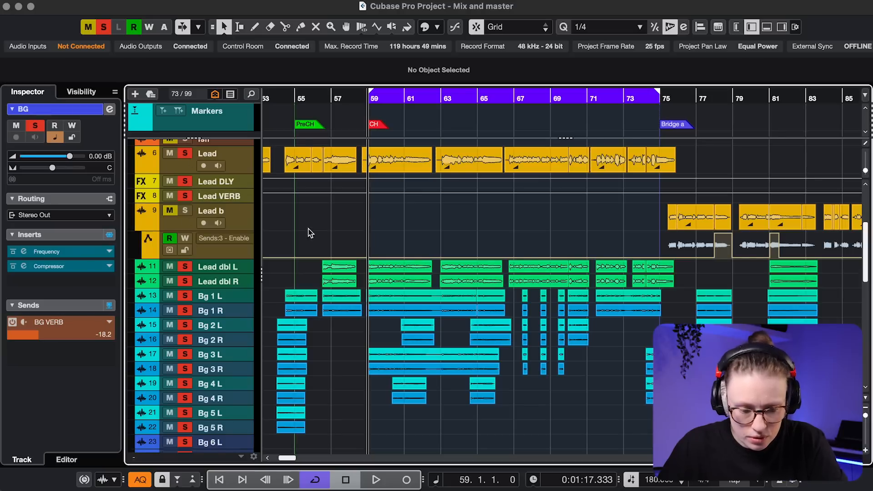
# Step: Play back the chorus from bar 59 with the lead and background vocals soloed, turn off cycle mode and stop playback
pyautogui.press('space')
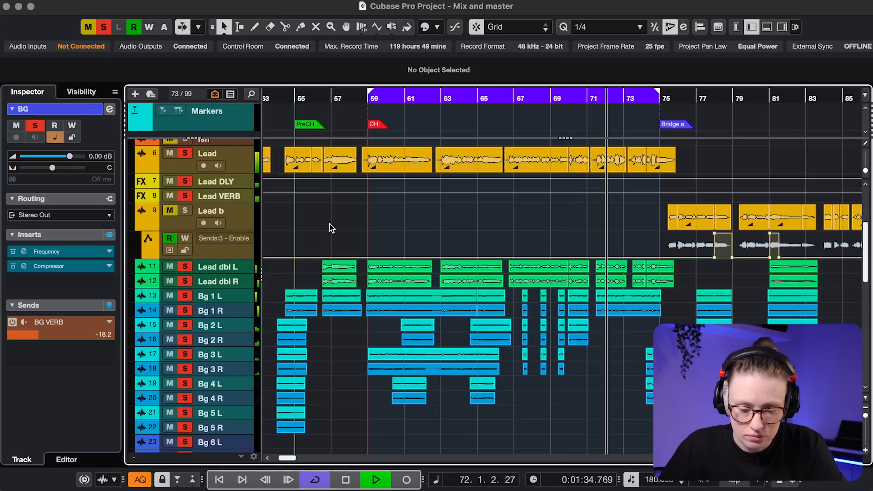
pyautogui.click(423, 96)
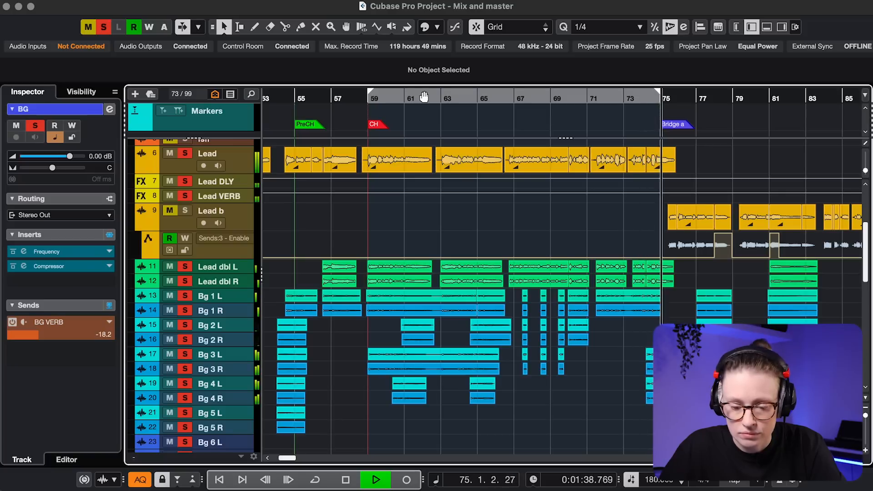
pyautogui.press('space')
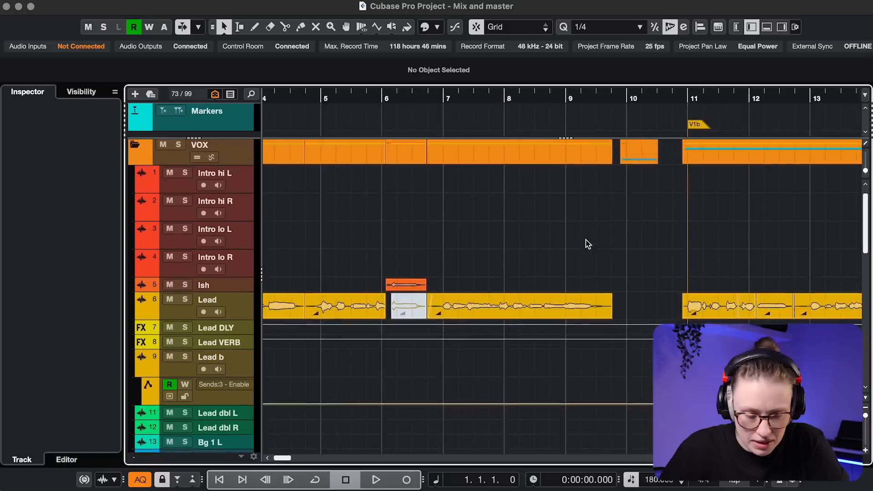
# Step: Solo the four Intro hi and Intro lo tracks and listen to the intro from the start
pyautogui.scroll(-3, 585, 239)
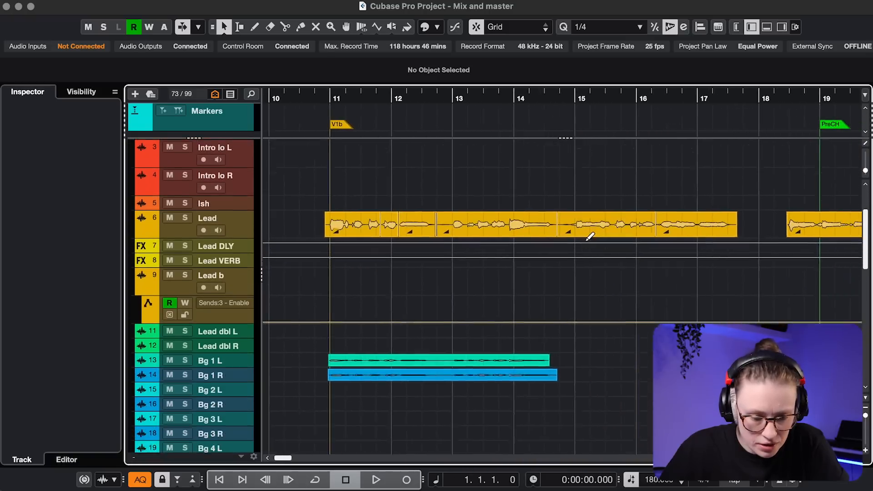
pyautogui.scroll(3, 586, 240)
pyautogui.hscroll(-10, 587, 240)
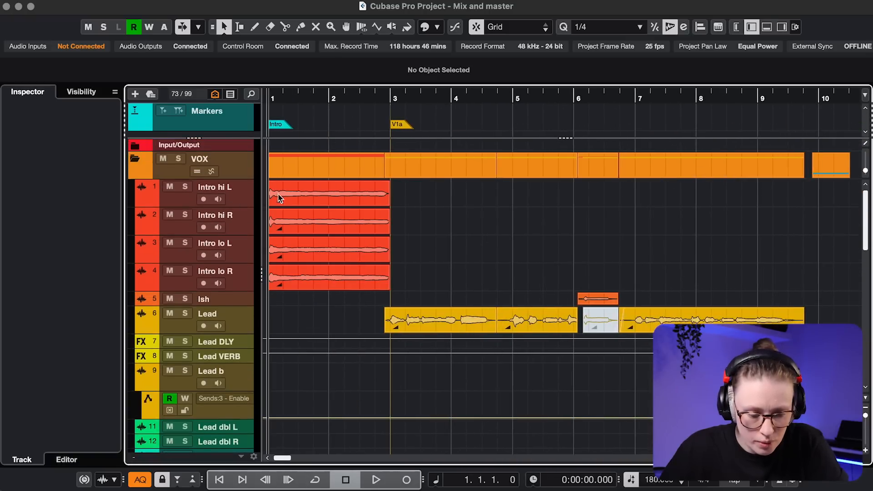
pyautogui.click(173, 206)
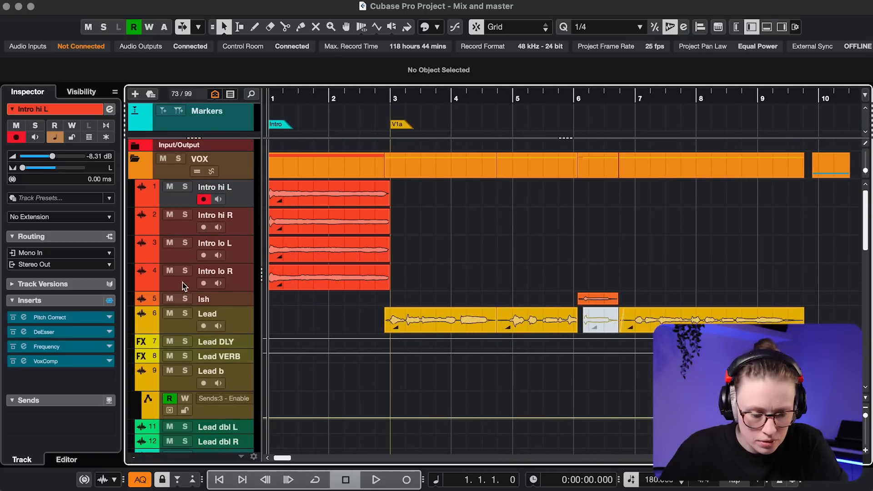
pyautogui.press('s')
pyautogui.press('space')
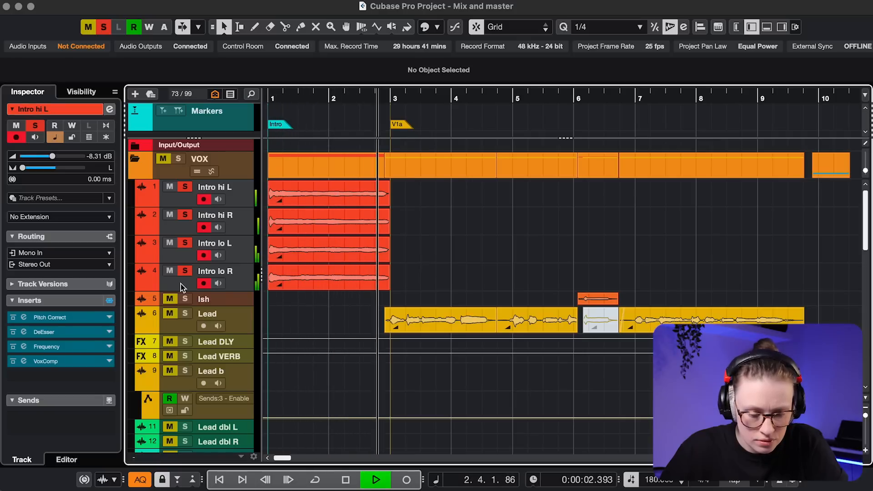
pyautogui.press('space')
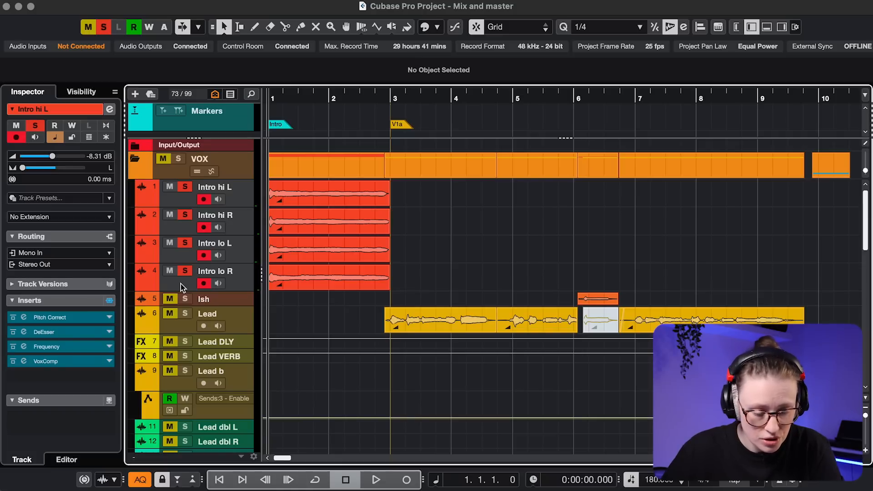
# Step: Route the output of the selected Intro tracks to the BG group
pyautogui.click(102, 266)
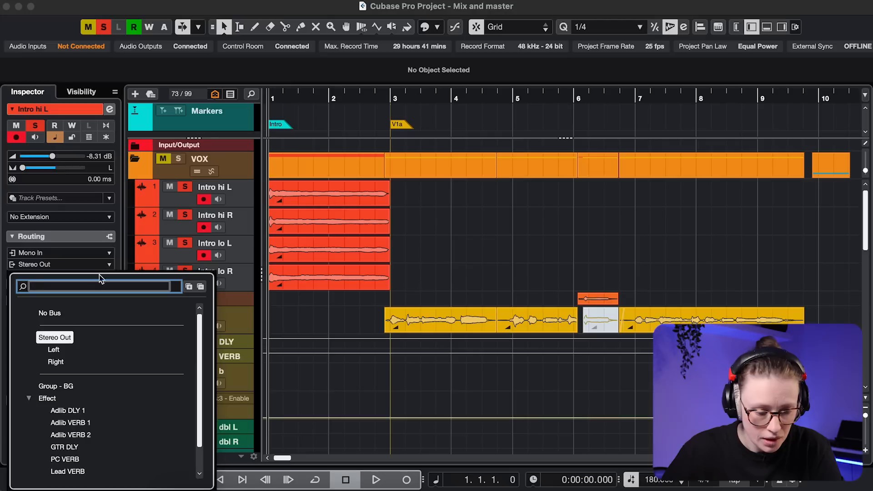
pyautogui.click(51, 388)
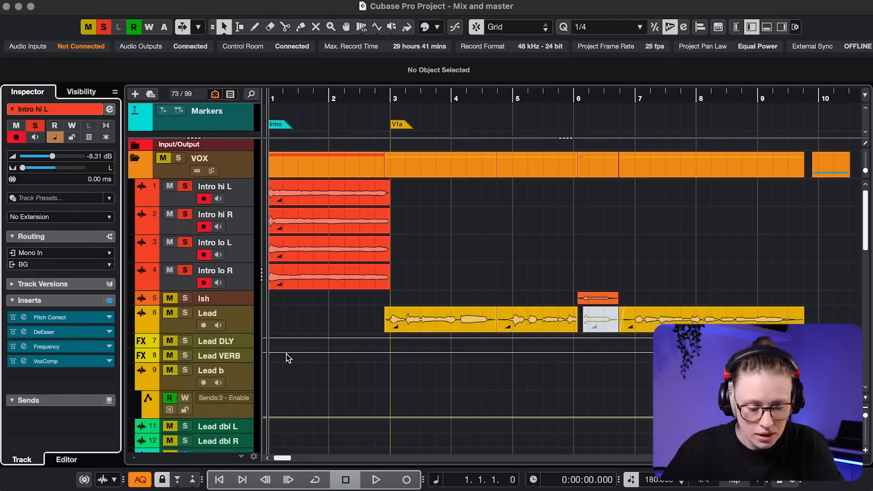
# Step: Activate solo defeat on the BG group track
pyautogui.scroll(-10, 286, 358)
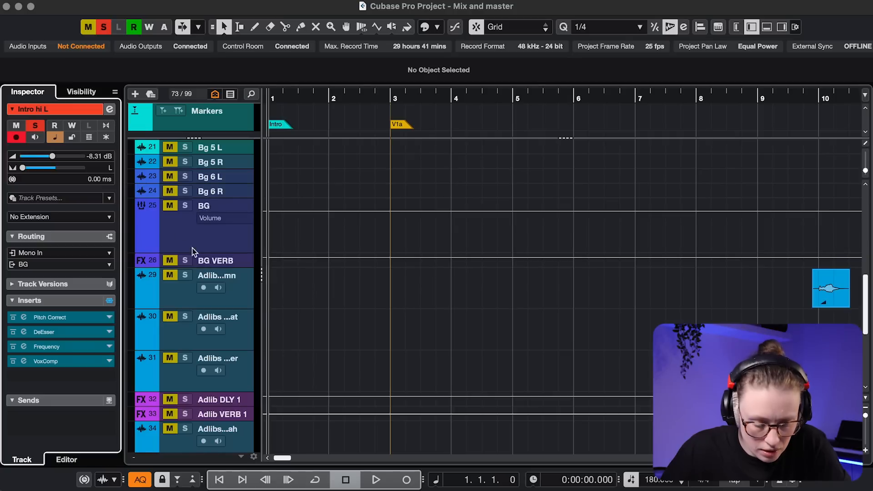
pyautogui.click(185, 205)
pyautogui.keyDown('alt'); pyautogui.click(185, 205); pyautogui.keyUp('alt')
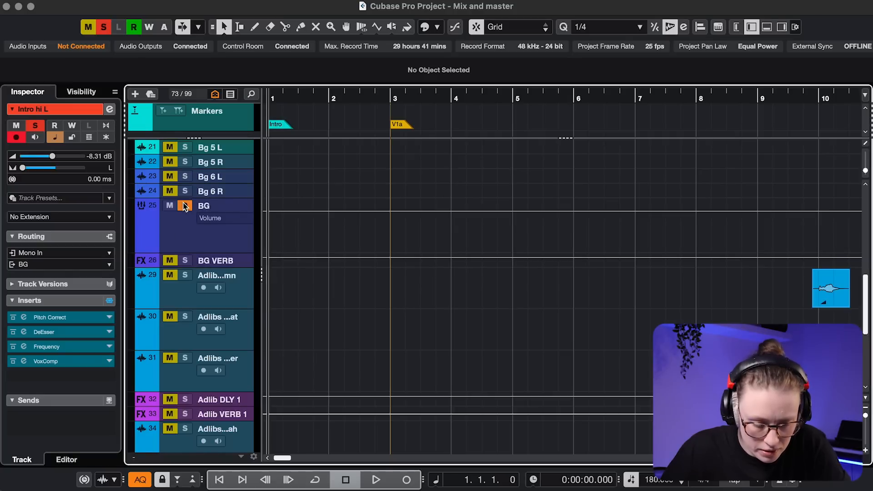
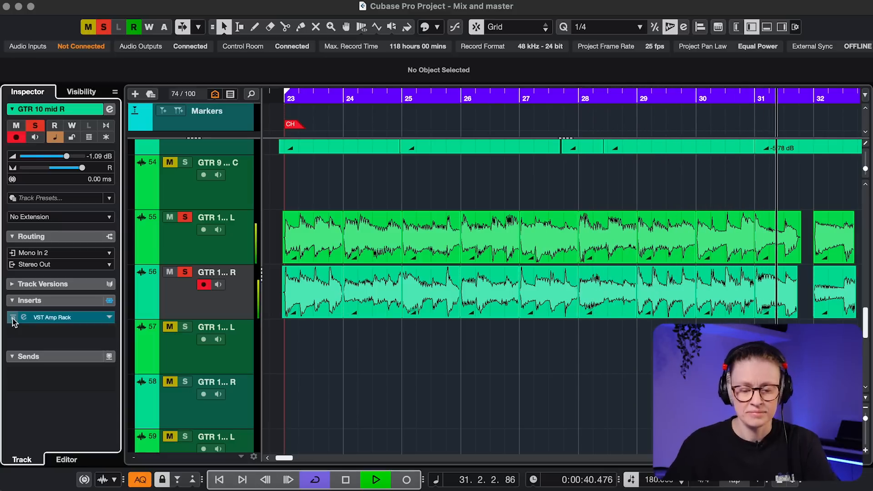
# Step: Open the VST Amp Rack insert on the GTR 10 mid R track and stop the looped playback
pyautogui.click(24, 317)
pyautogui.press('space')
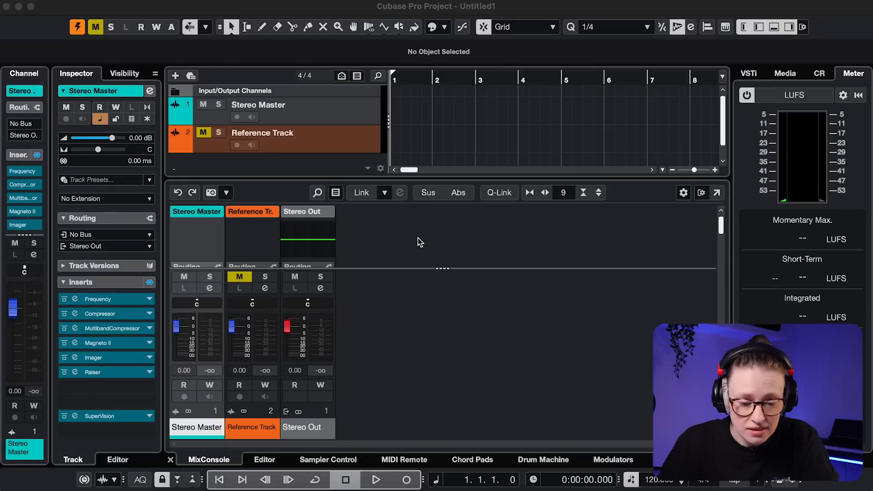
# Step: Examine the Stereo Master and Reference Track channels in the Untitled1 project and open the Stereo Master's Raiser insert
pyautogui.click(418, 241)
pyautogui.click(332, 115)
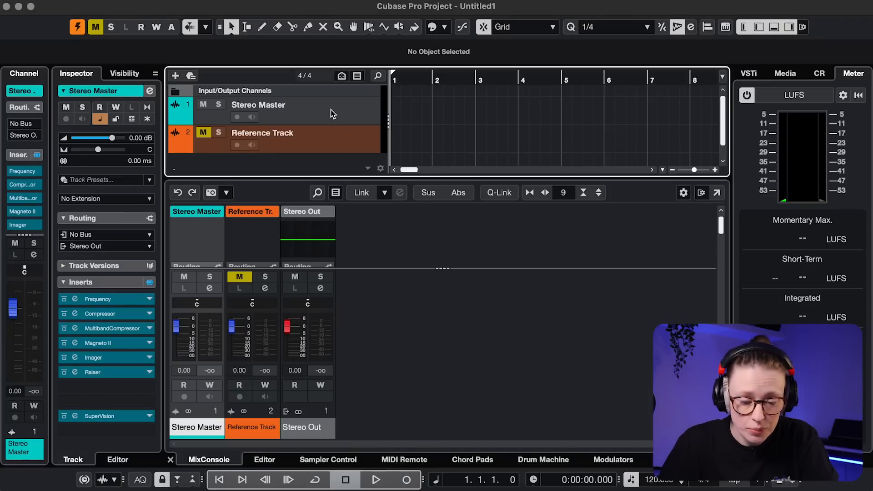
pyautogui.click(331, 147)
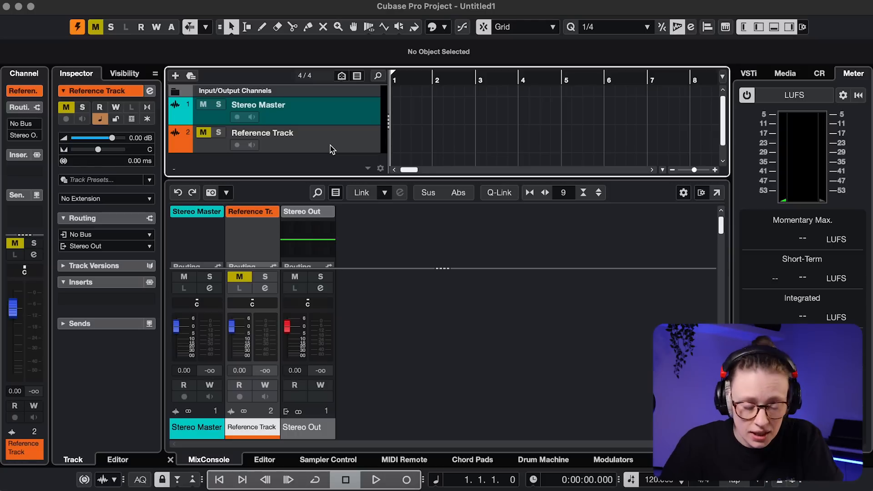
pyautogui.click(325, 111)
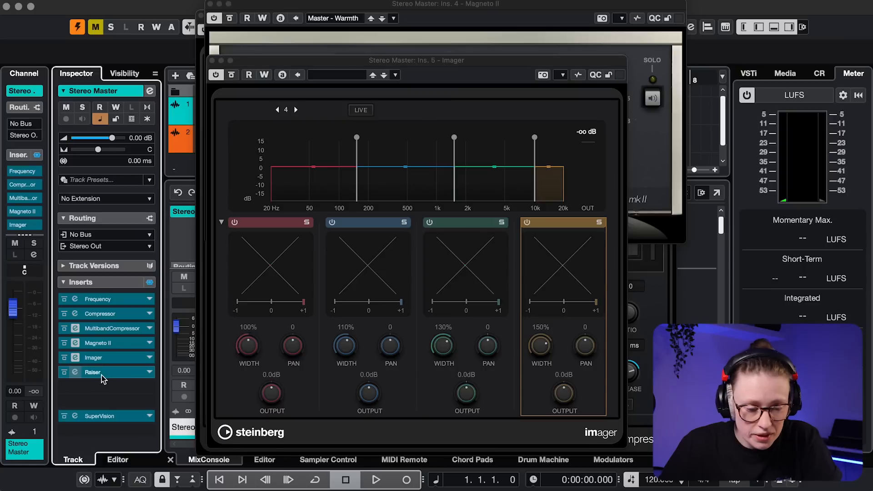
pyautogui.click(102, 375)
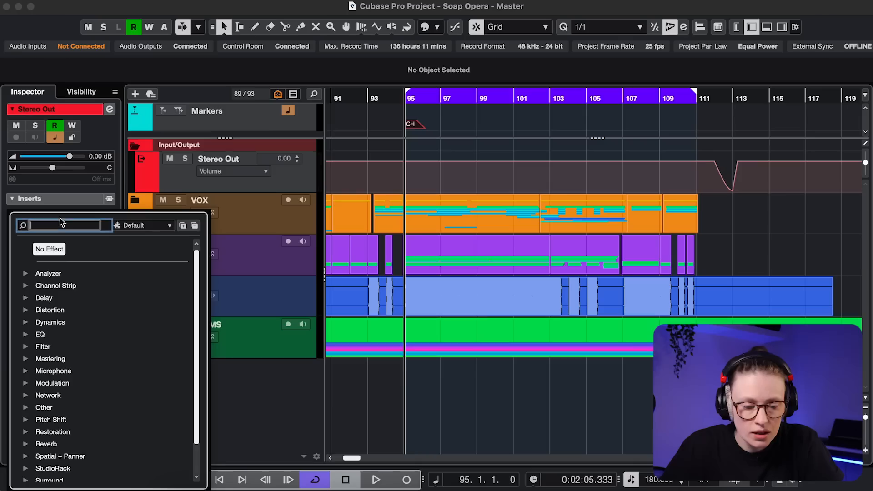
# Step: Insert Frequency on Stereo Out with the Master Buss DeMudder preset and compare it bypassed and active during playback
pyautogui.write('fre')
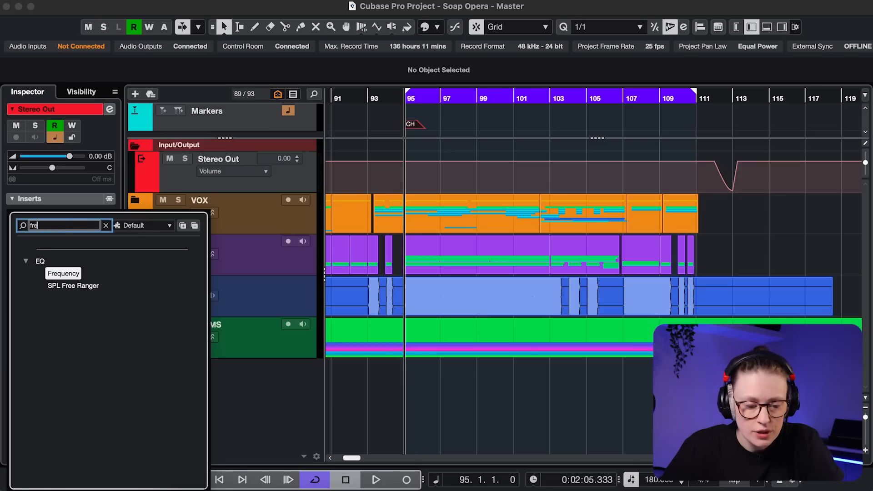
pyautogui.click(63, 273)
pyautogui.click(301, 31)
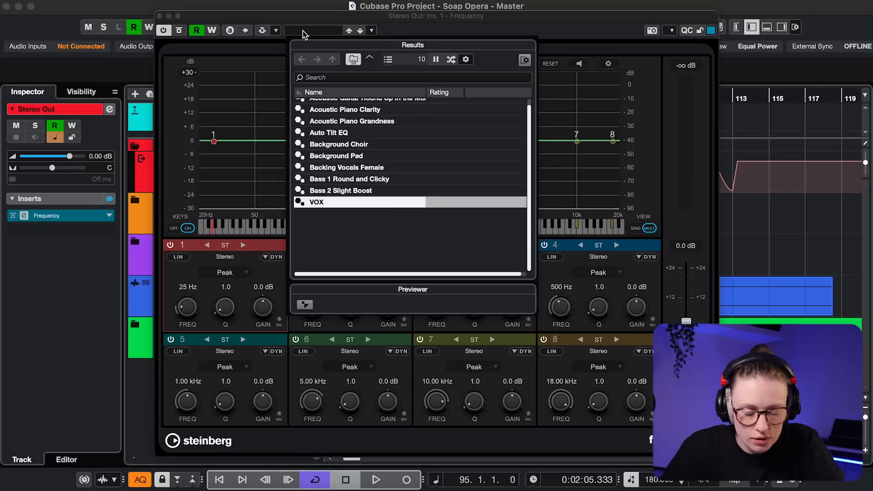
pyautogui.click(320, 78)
pyautogui.write('master')
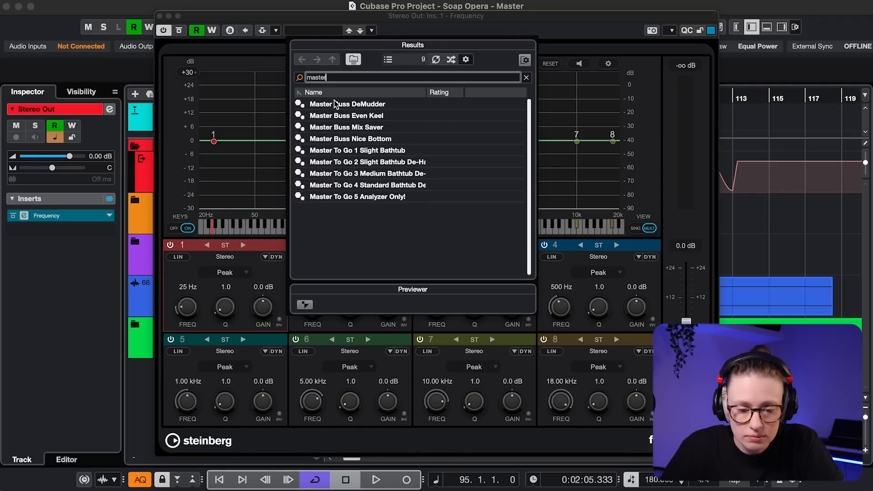
pyautogui.doubleClick(334, 104)
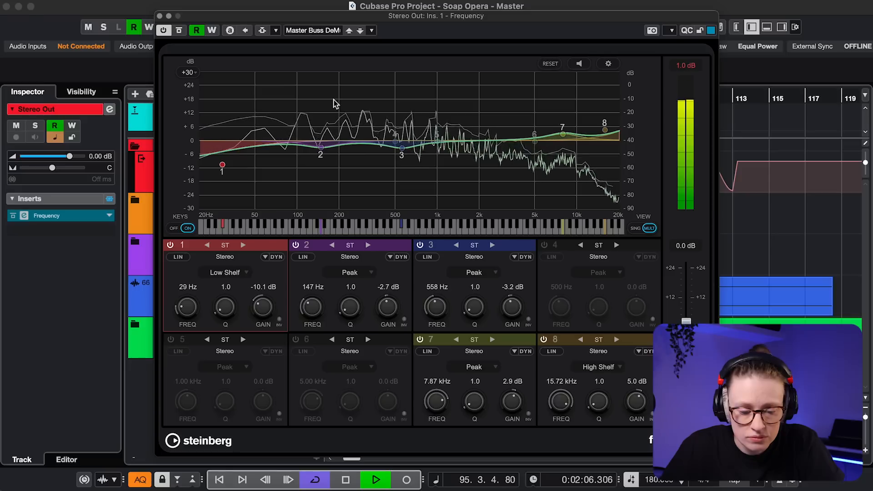
pyautogui.click(178, 31)
pyautogui.click(178, 31)
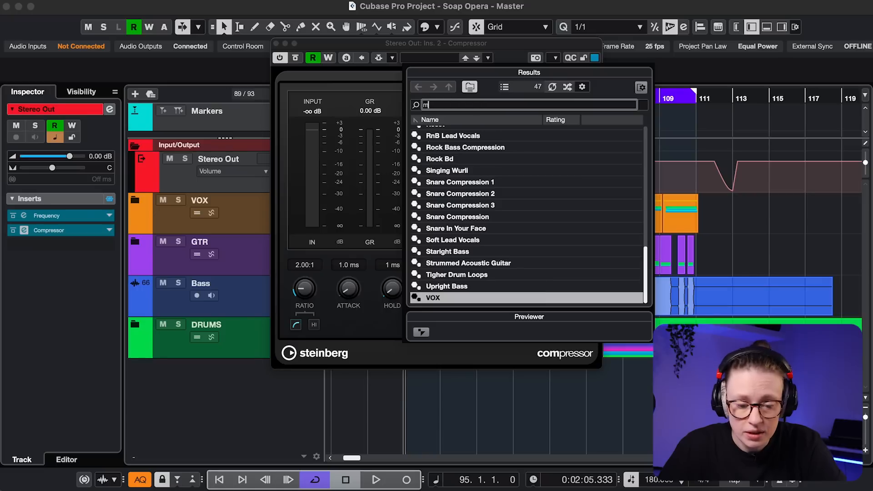
# Step: Load the Light Master preset in the Stereo Out Compressor and set its threshold to -8.6 dB, comparing against bypass during playback
pyautogui.write('ast')
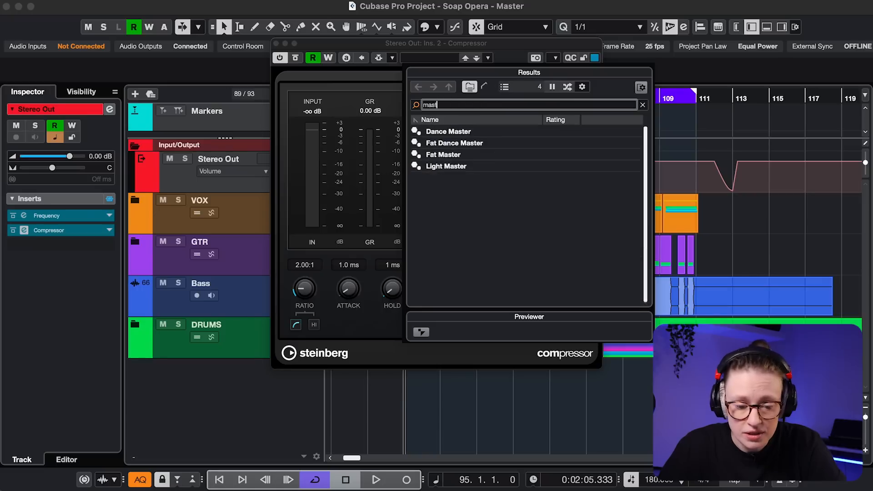
pyautogui.doubleClick(440, 164)
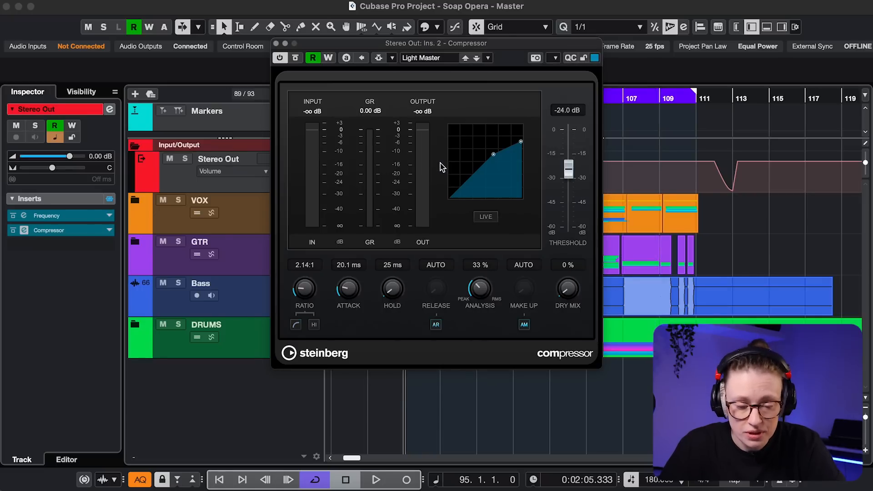
pyautogui.press('space')
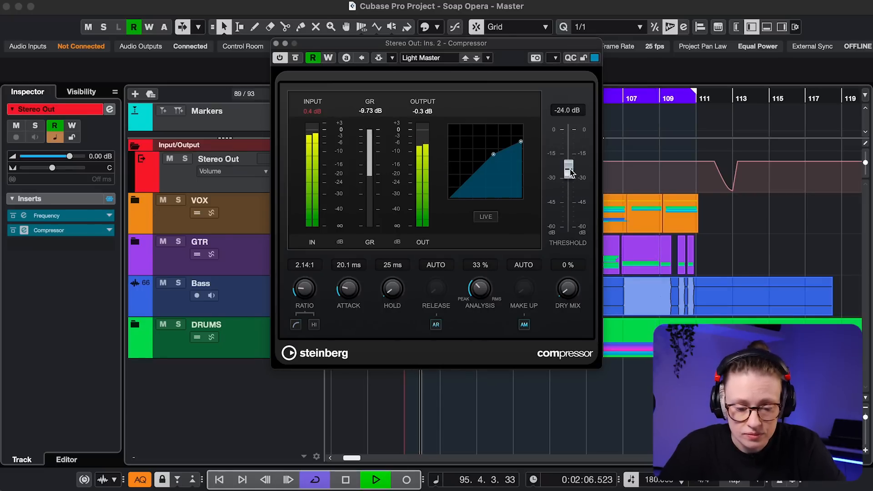
pyautogui.moveTo(568, 169); pyautogui.dragTo(569, 146)
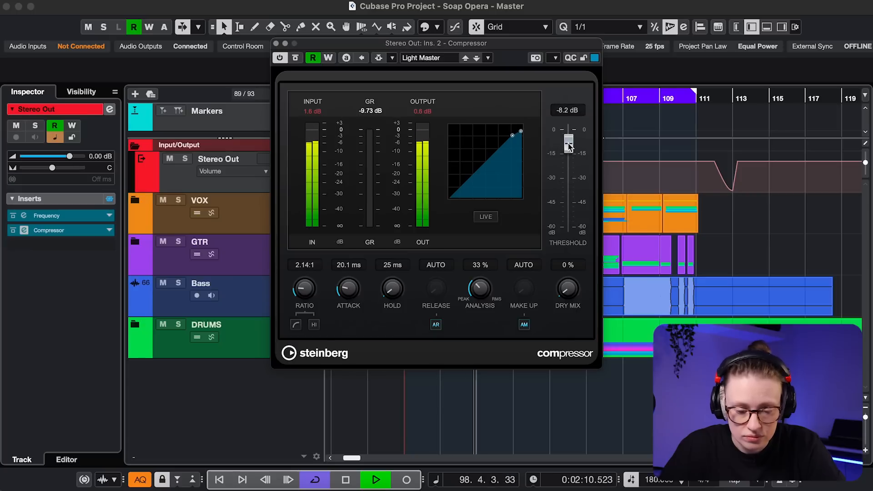
pyautogui.click(296, 58)
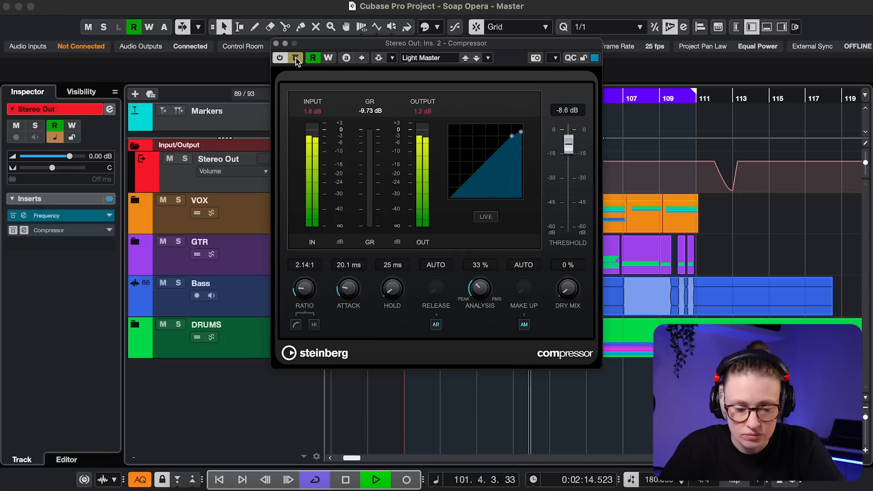
pyautogui.click(296, 58)
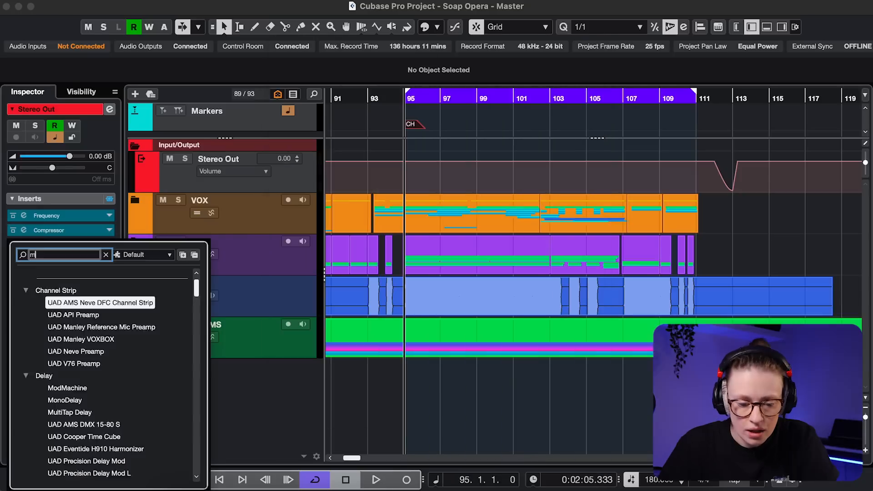
# Step: Insert MultibandCompressor on Stereo Out and load the Rock Master 2 preset
pyautogui.write('ulti')
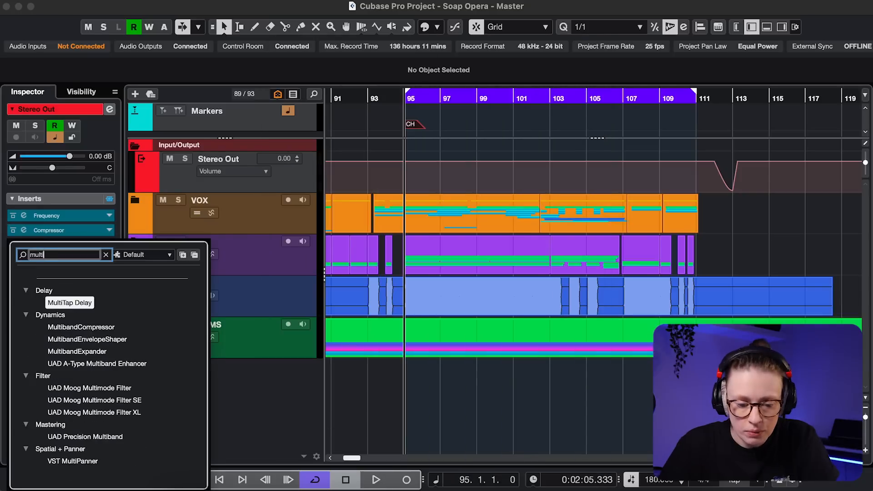
pyautogui.click(81, 328)
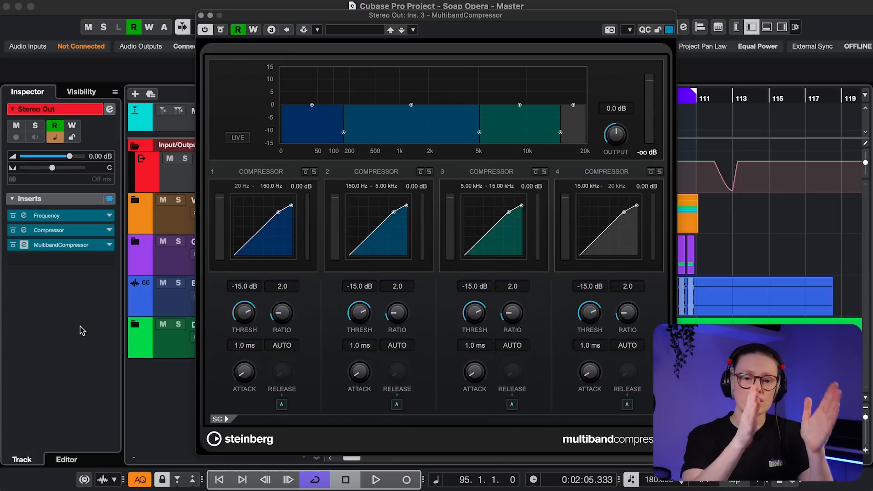
pyautogui.click(402, 30)
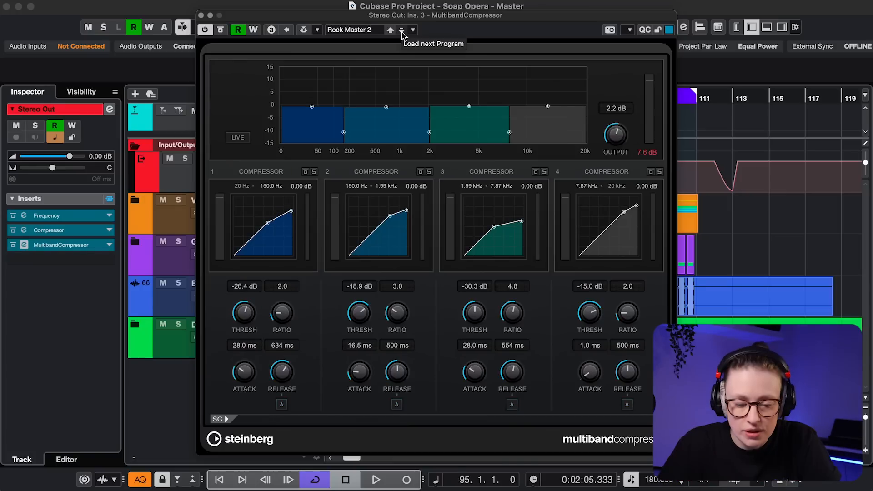
# Step: Audition presets during playback, settle on Rock Master 3, and adjust its thresholds, with band 2 at -19.5 dB and band 3 raised
pyautogui.press('space')
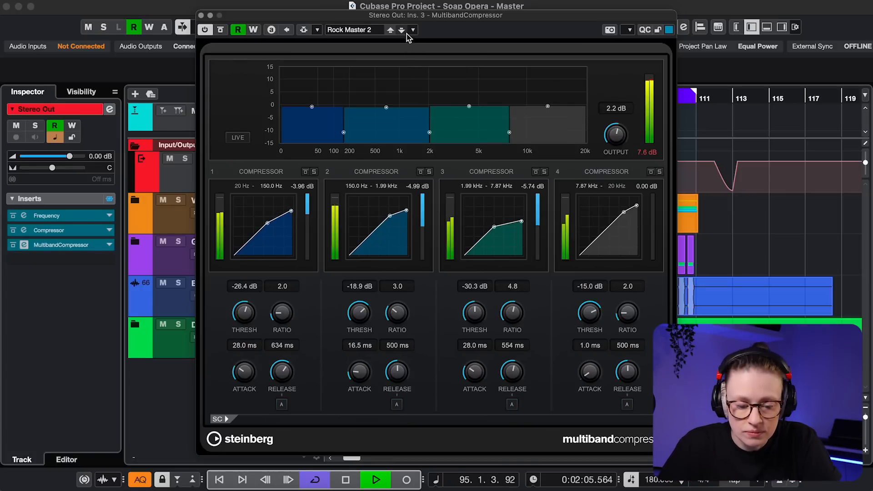
pyautogui.click(402, 30)
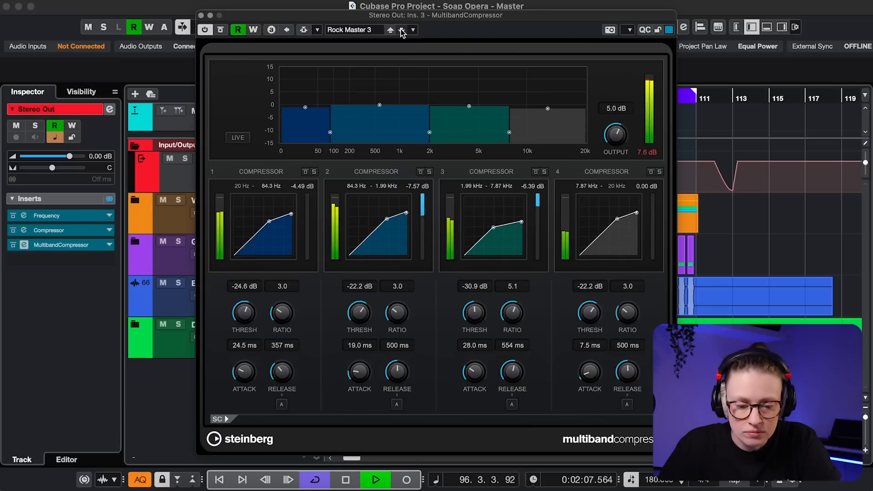
pyautogui.click(401, 30)
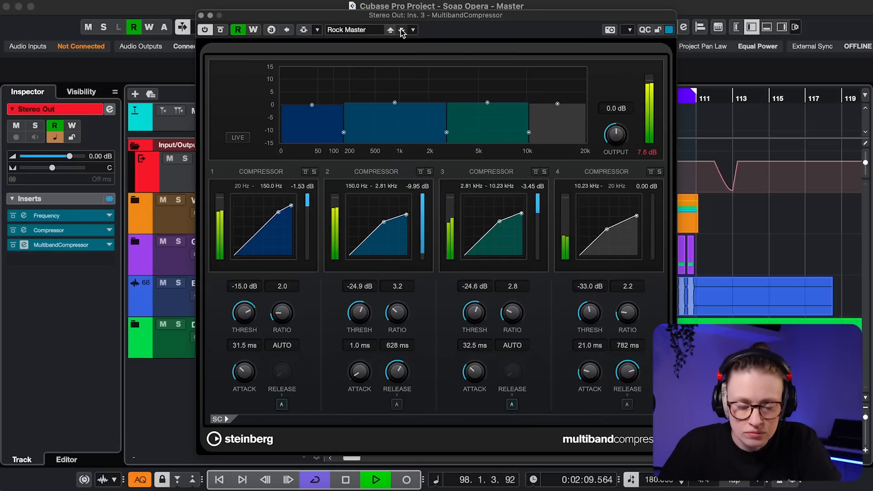
pyautogui.click(391, 30)
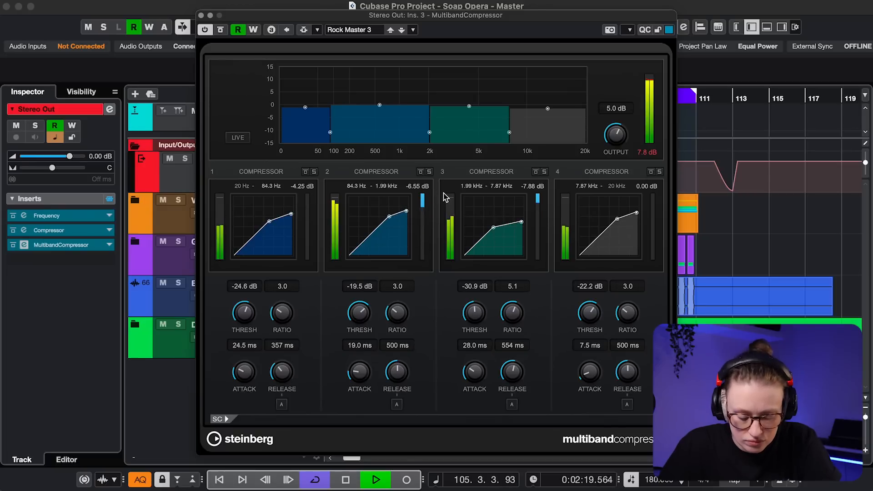
pyautogui.moveTo(471, 312); pyautogui.dragTo(468, 293)
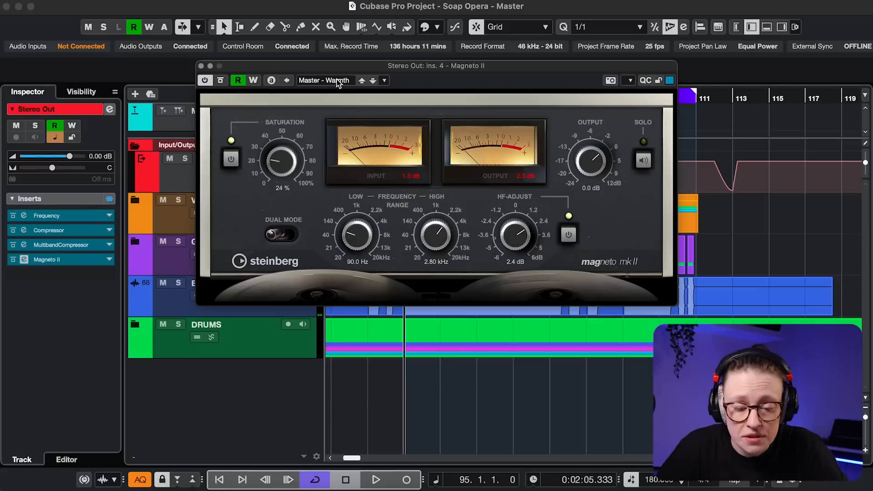
# Step: Play the loop and compare Magneto II with the Master - Warmth preset bypassed and active on Stereo Out
pyautogui.press('space')
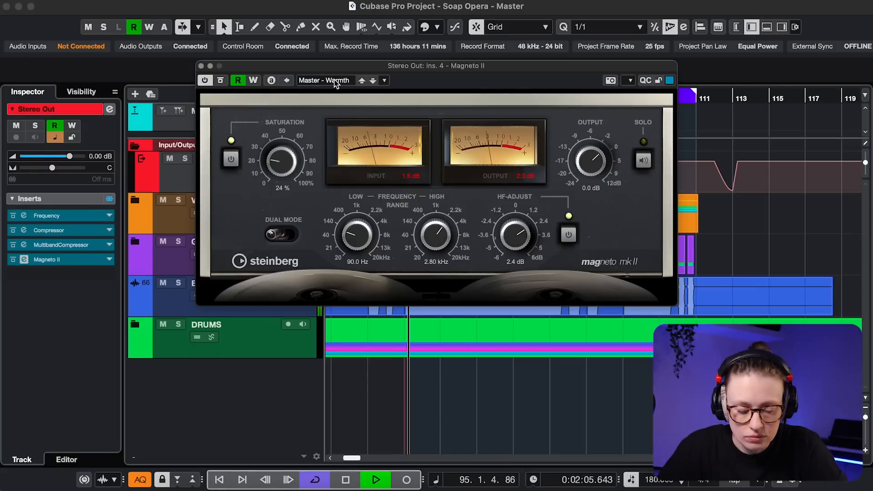
pyautogui.click(220, 81)
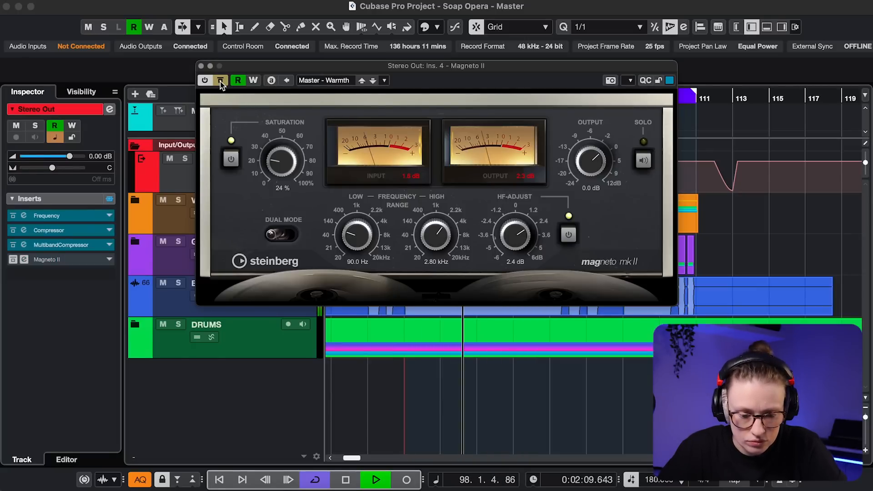
pyautogui.click(220, 81)
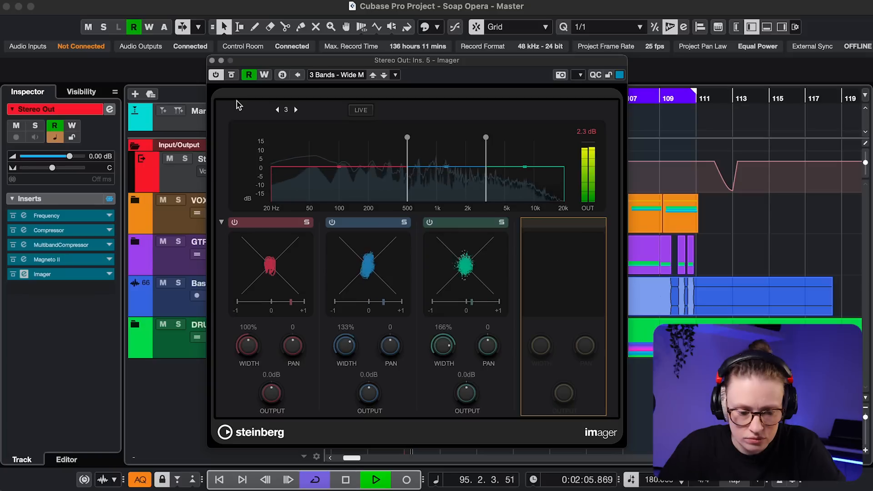
# Step: Compare the Imager's three-band wide preset bypassed and active on Stereo Out, and stop playback
pyautogui.click(231, 75)
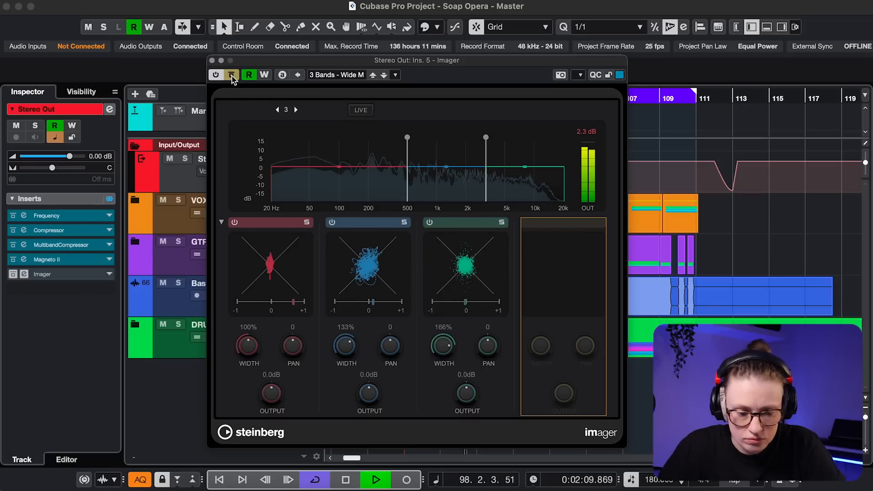
pyautogui.click(232, 75)
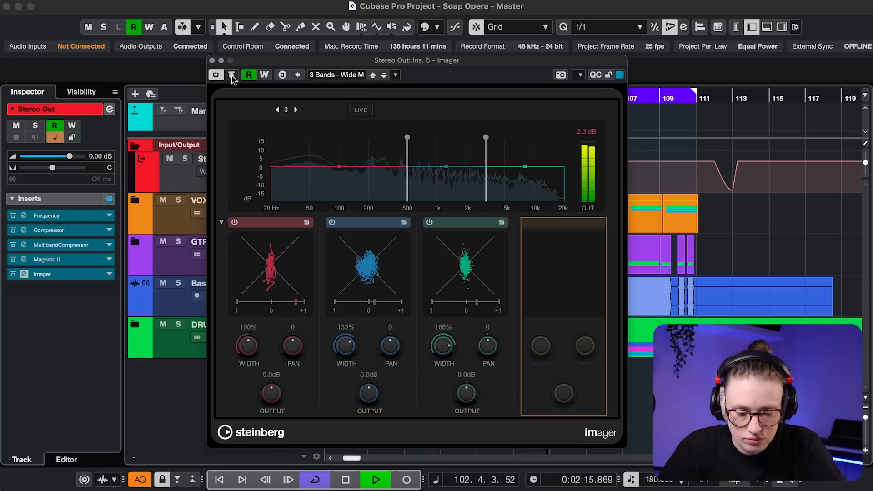
pyautogui.press('space')
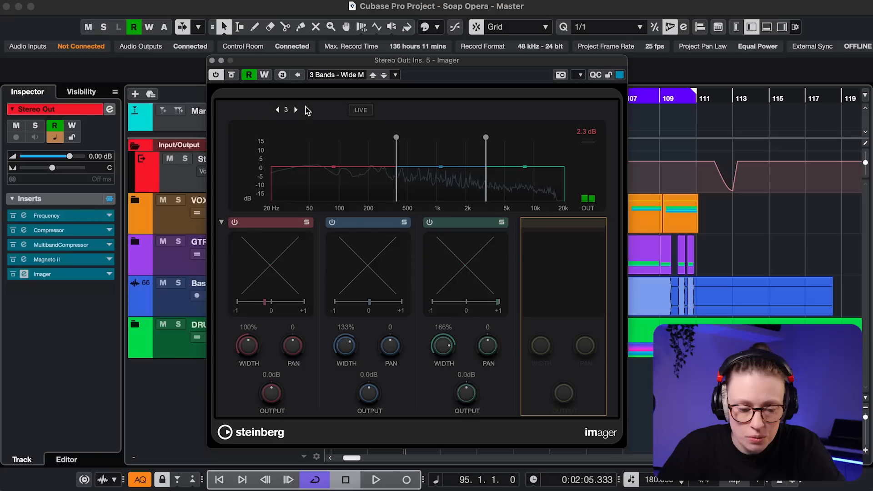
# Step: Try the Imager with four bands and a third-band output of 0.4 dB, and undo the changes
pyautogui.click(297, 111)
pyautogui.moveTo(490, 164); pyautogui.dragTo(494, 158)
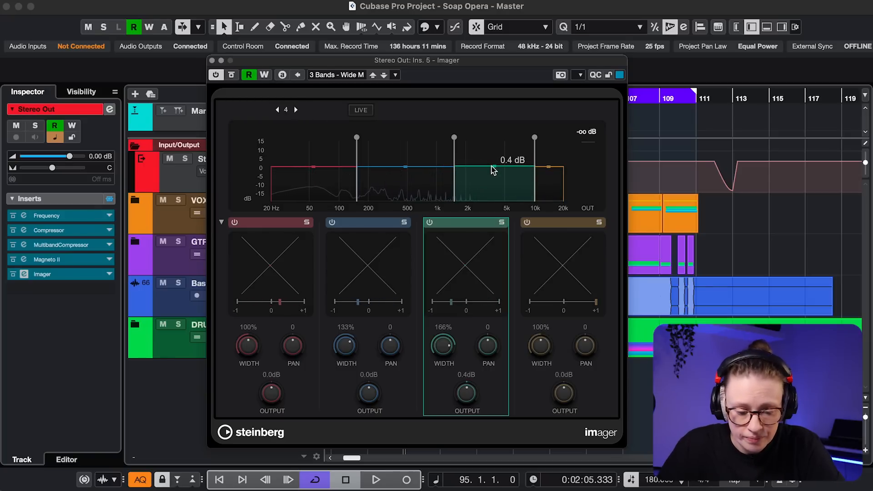
pyautogui.press('super+z')
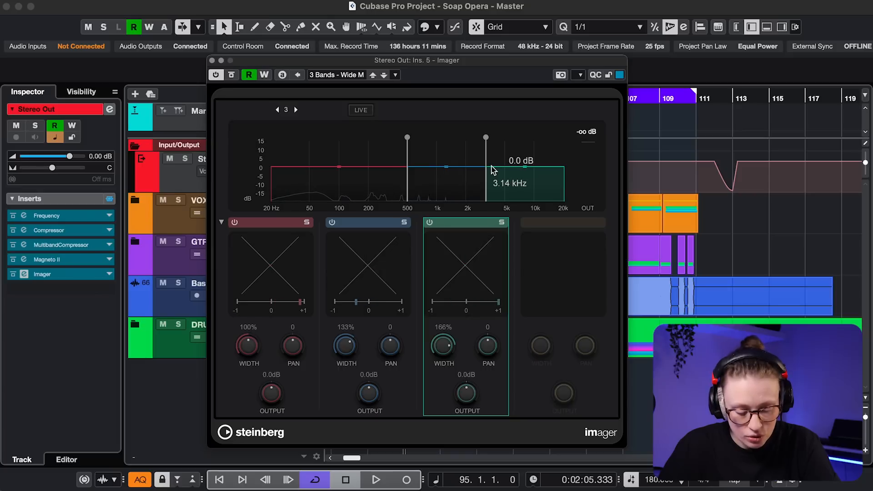